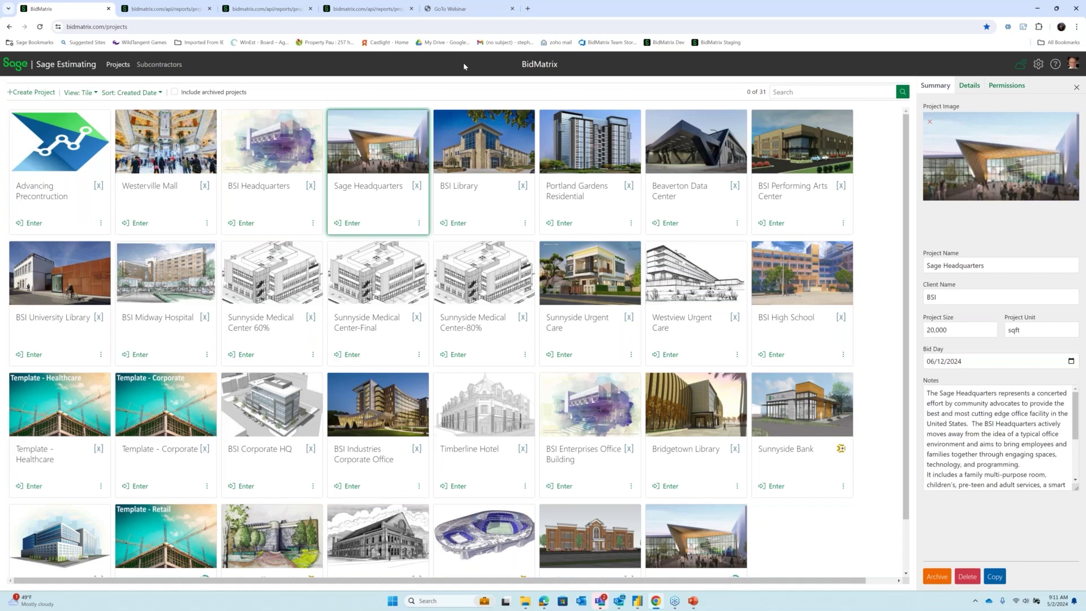
# Preview the BSI Headquarters and Sage Headquarters project details
pyautogui.click(259, 197)
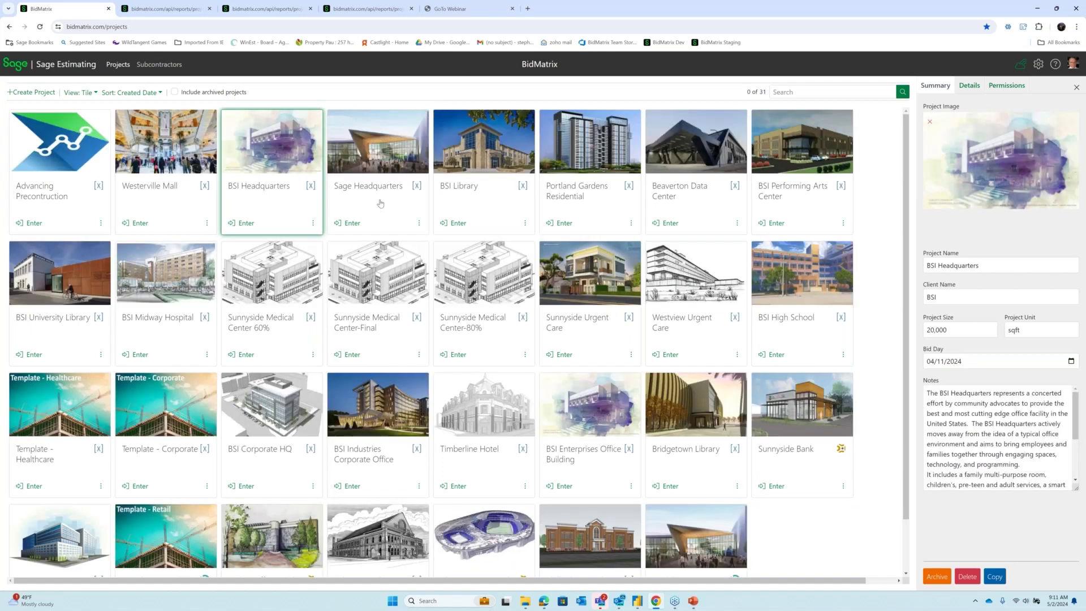
pyautogui.click(381, 204)
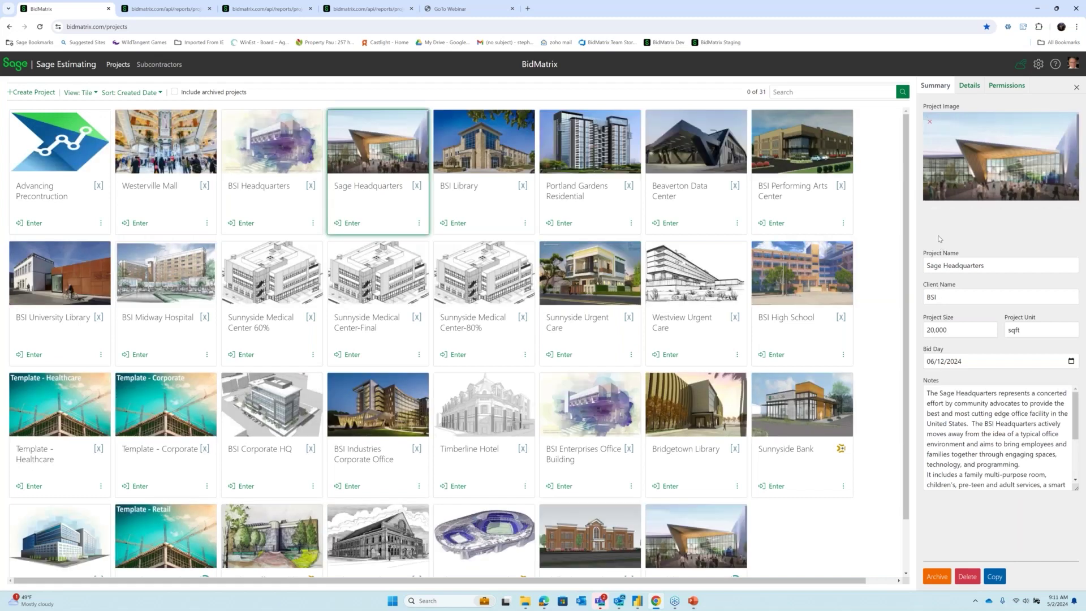
pyautogui.moveTo(934, 224)
# In table view, move Attached Parking Structure? before Awarded Yes / No, then return to tiles
pyautogui.click(87, 93)
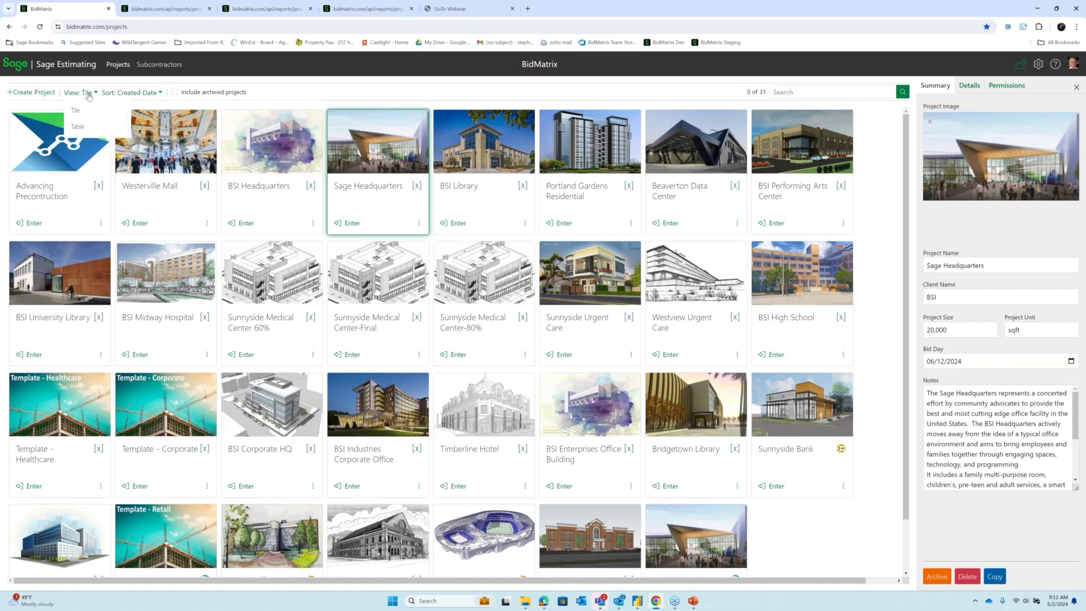
pyautogui.click(78, 126)
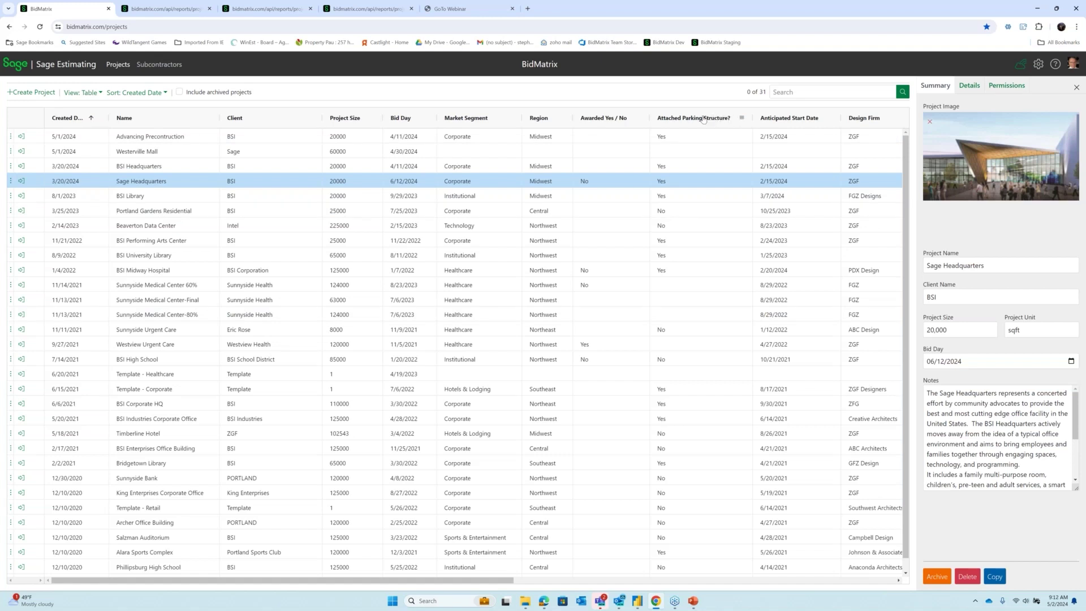
pyautogui.moveTo(714, 118); pyautogui.dragTo(600, 120)
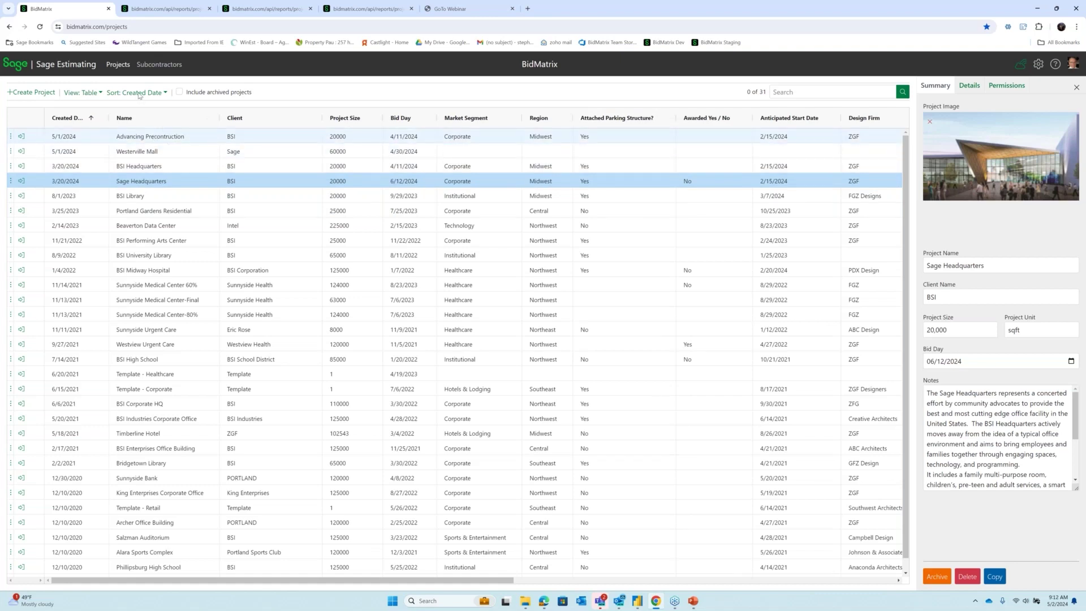
pyautogui.click(88, 95)
pyautogui.click(85, 110)
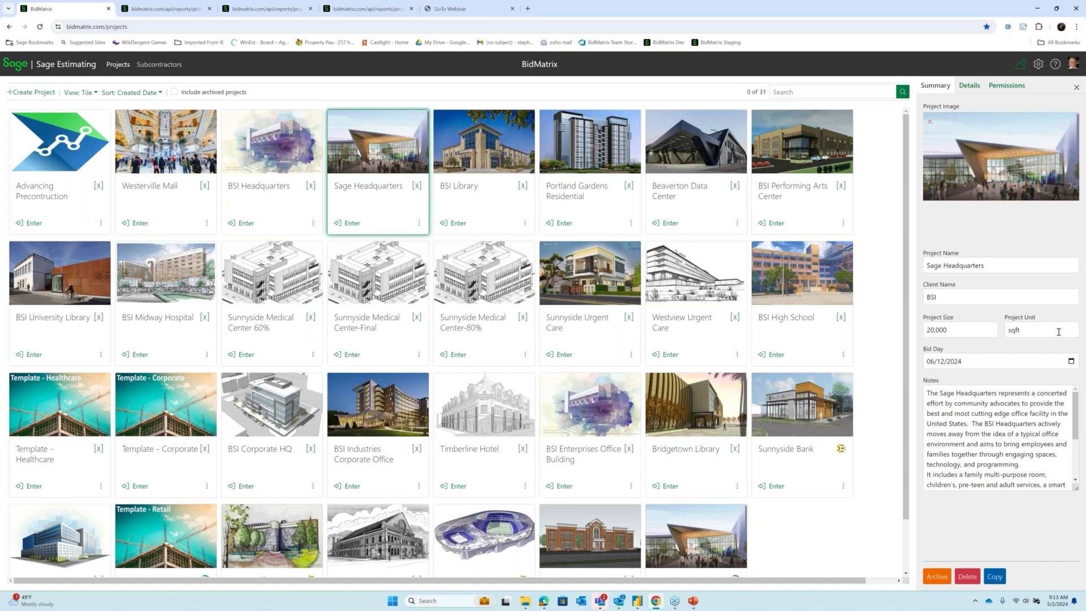
# Show Sage Headquarters' Details fields and review Market Segment options, leaving Corporate selected
pyautogui.moveTo(971, 146)
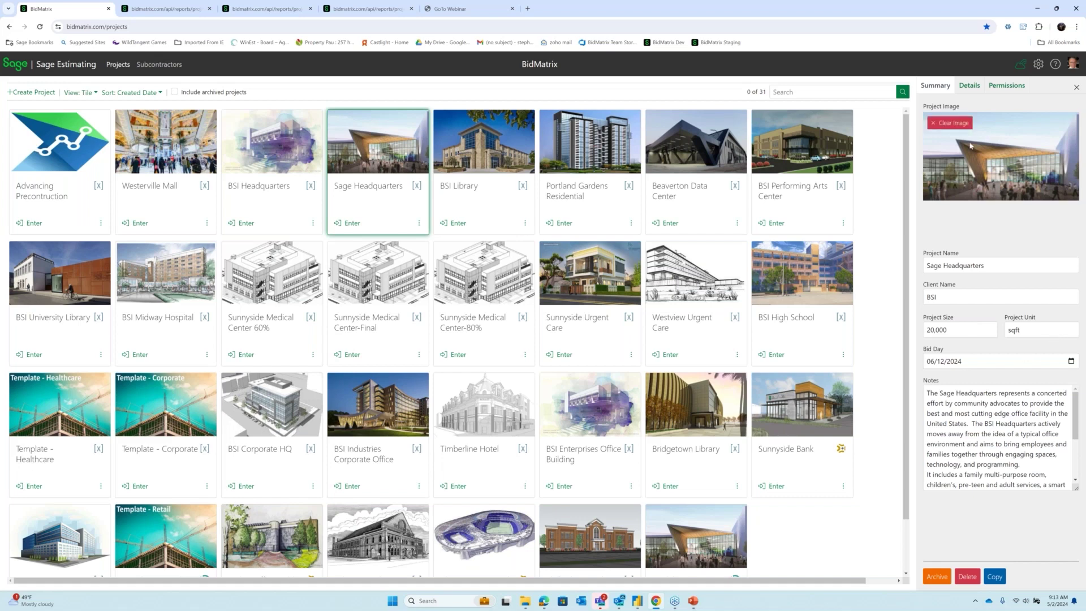
pyautogui.click(967, 86)
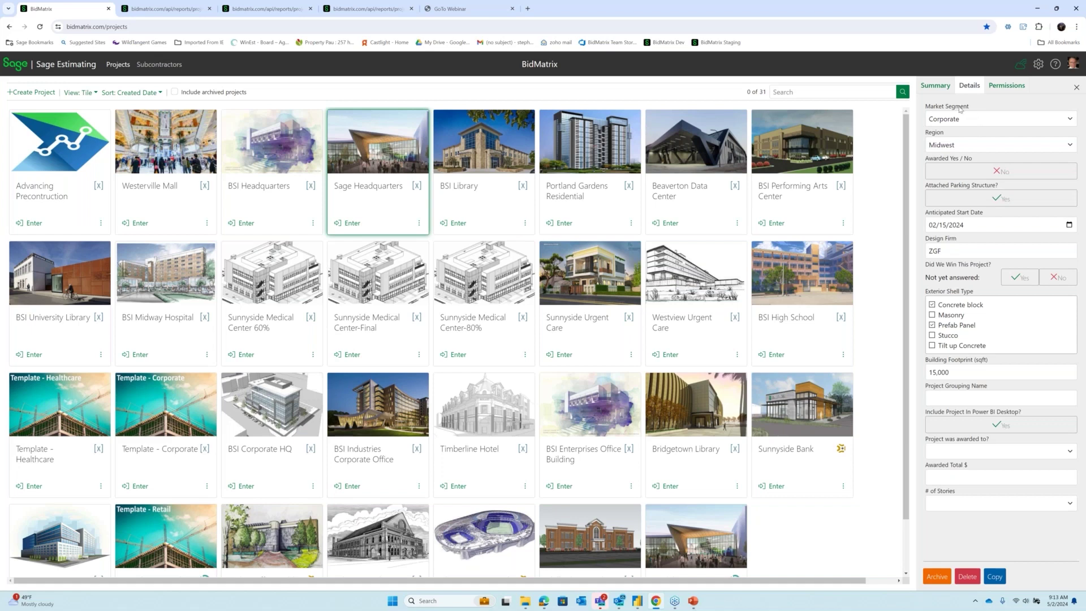
pyautogui.click(982, 122)
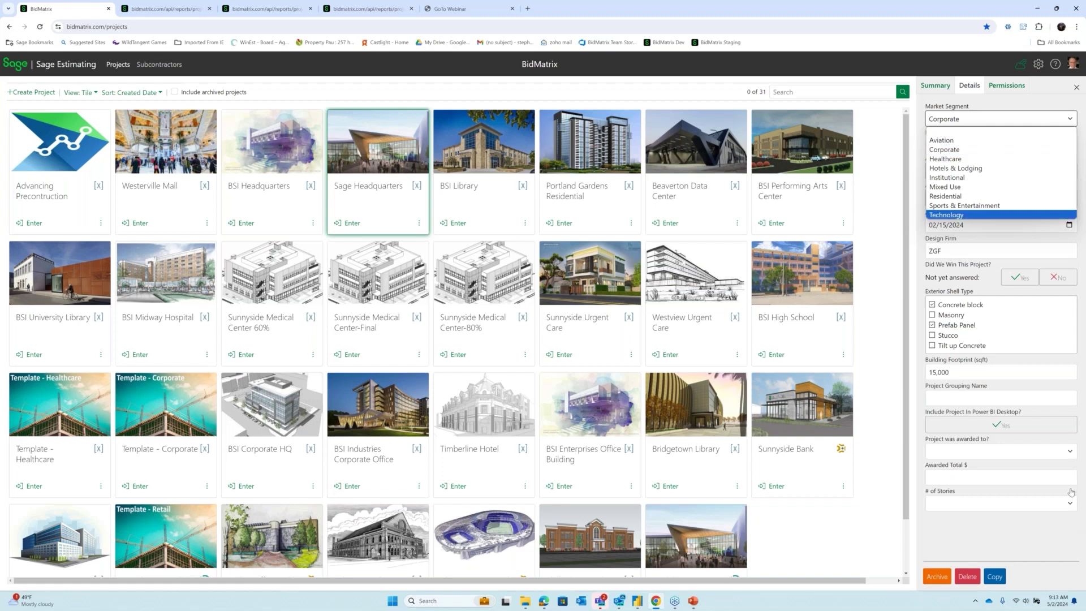
pyautogui.press('Escape')
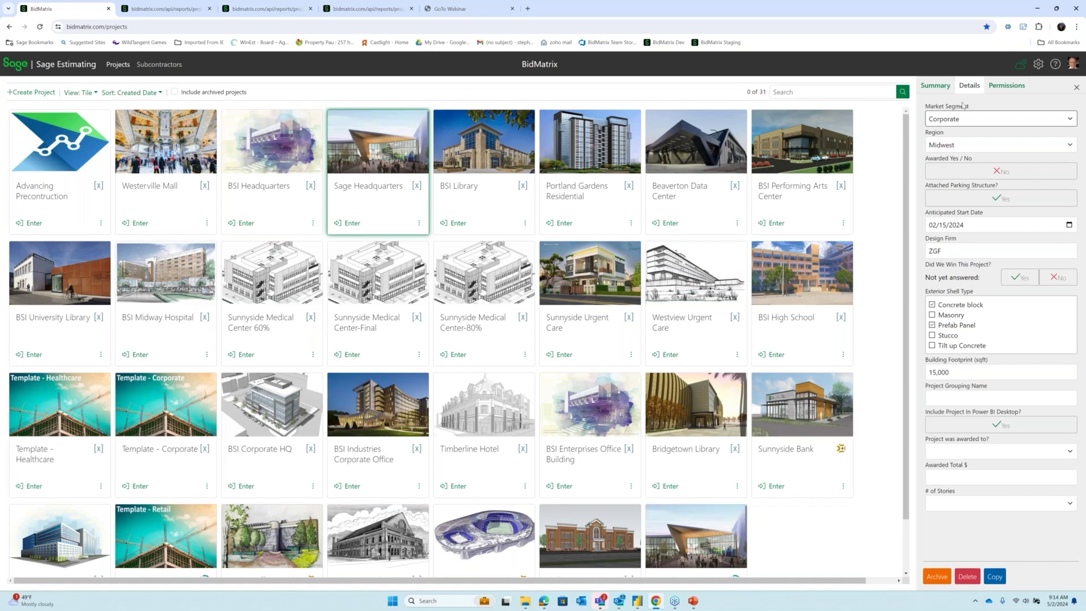
pyautogui.click(967, 170)
# Review the project's Public/Private permissions, then enter the Sage Headquarters bid room
pyautogui.click(1007, 86)
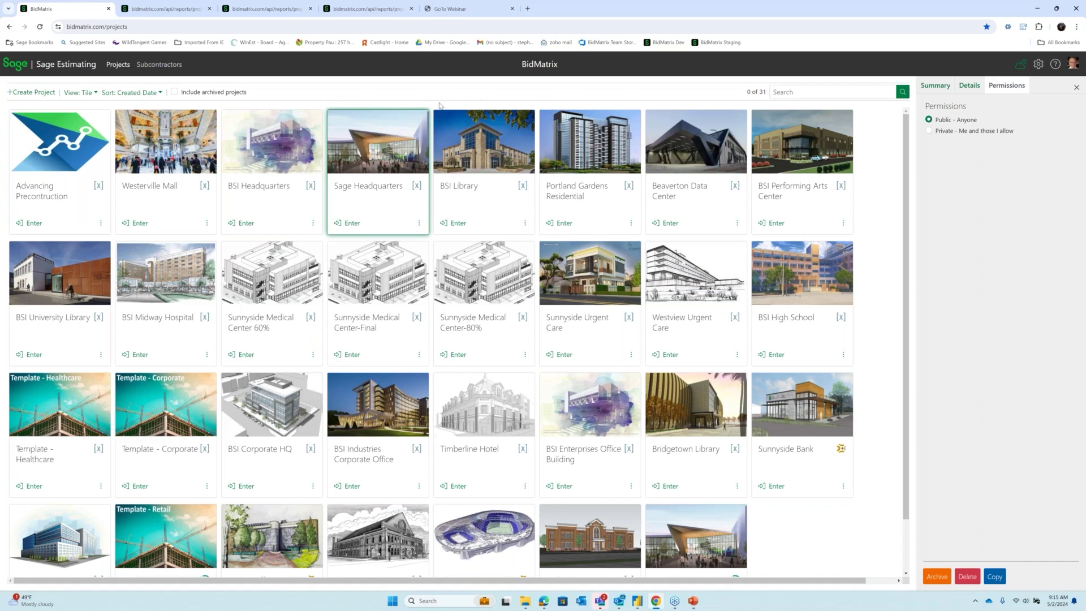
pyautogui.click(349, 224)
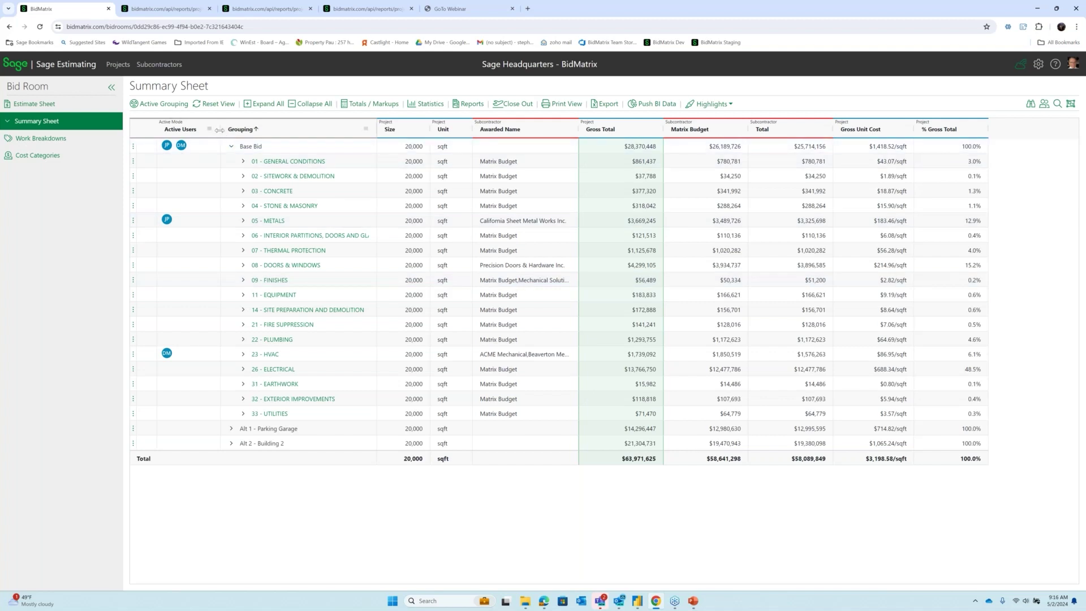
# Narrow the Active Users column and expand the Sitework & Demolition, Concrete and Metals divisions
pyautogui.moveTo(219, 130); pyautogui.dragTo(212, 131)
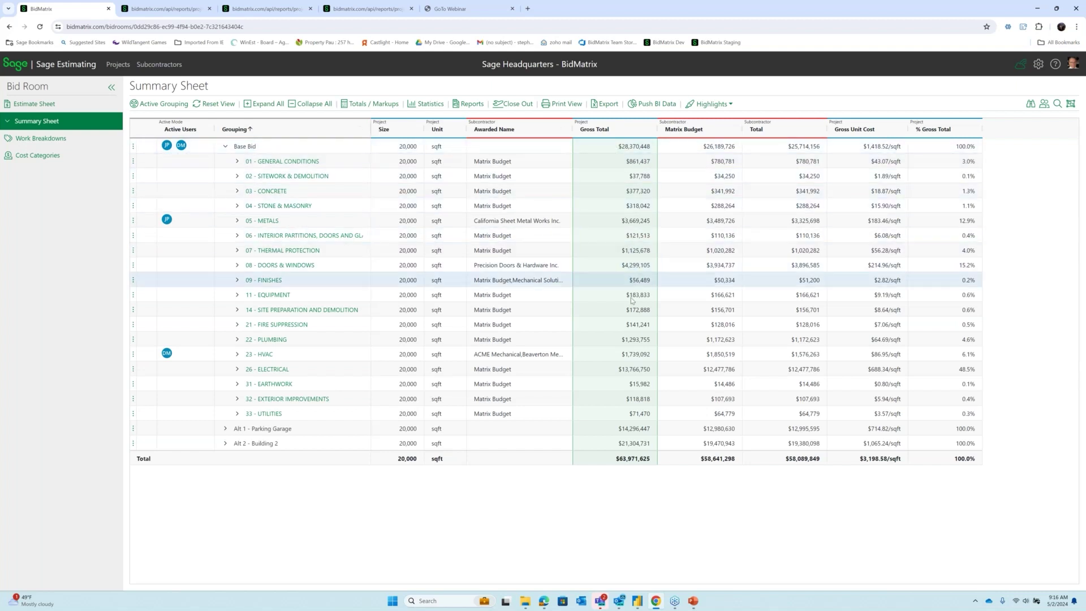
pyautogui.click(237, 177)
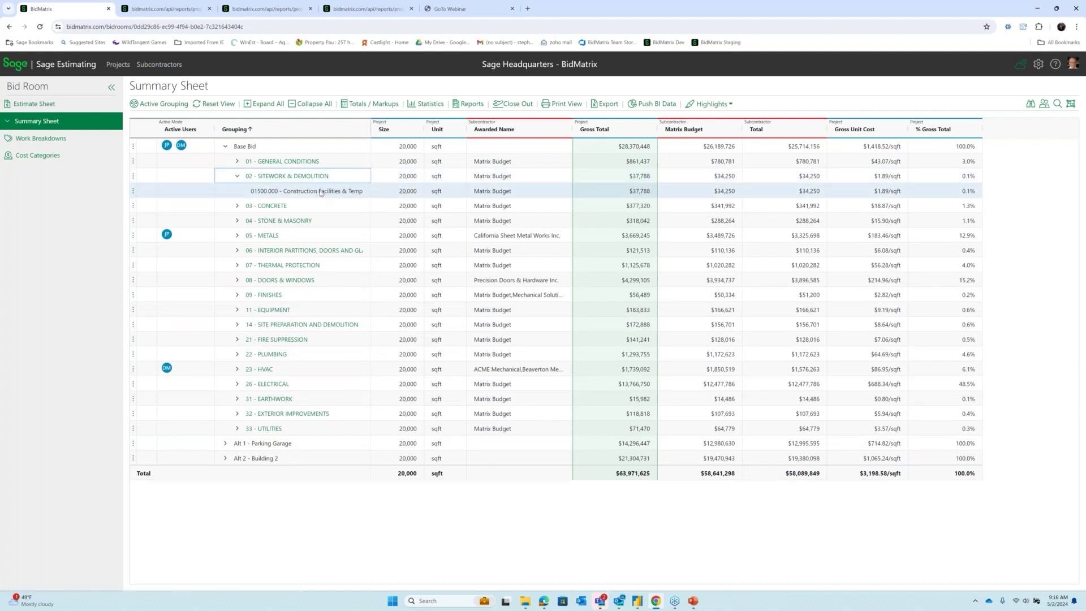
pyautogui.click(237, 207)
pyautogui.click(238, 206)
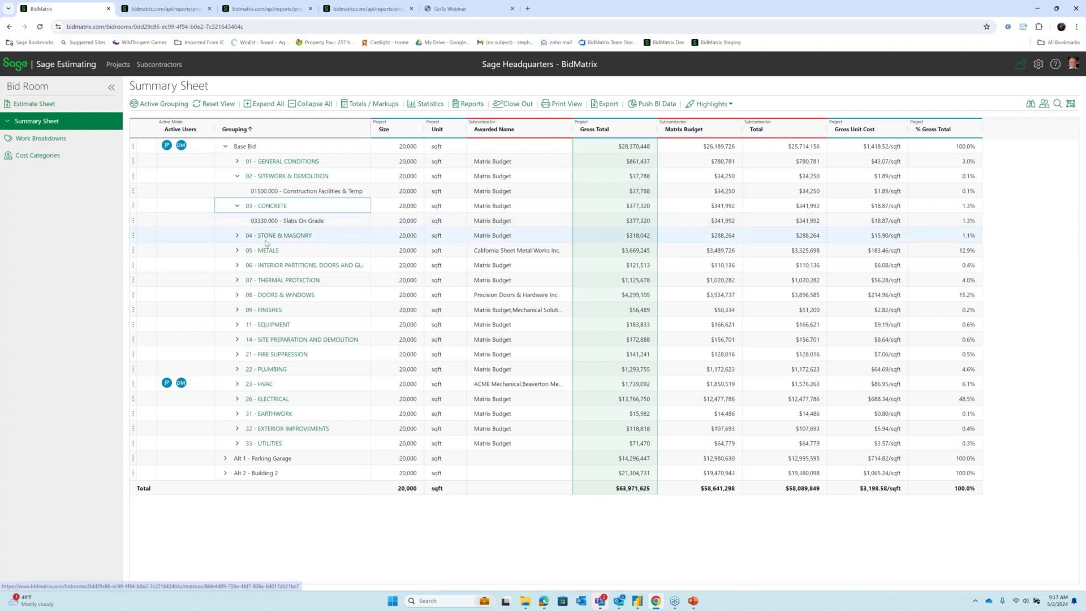
pyautogui.click(238, 251)
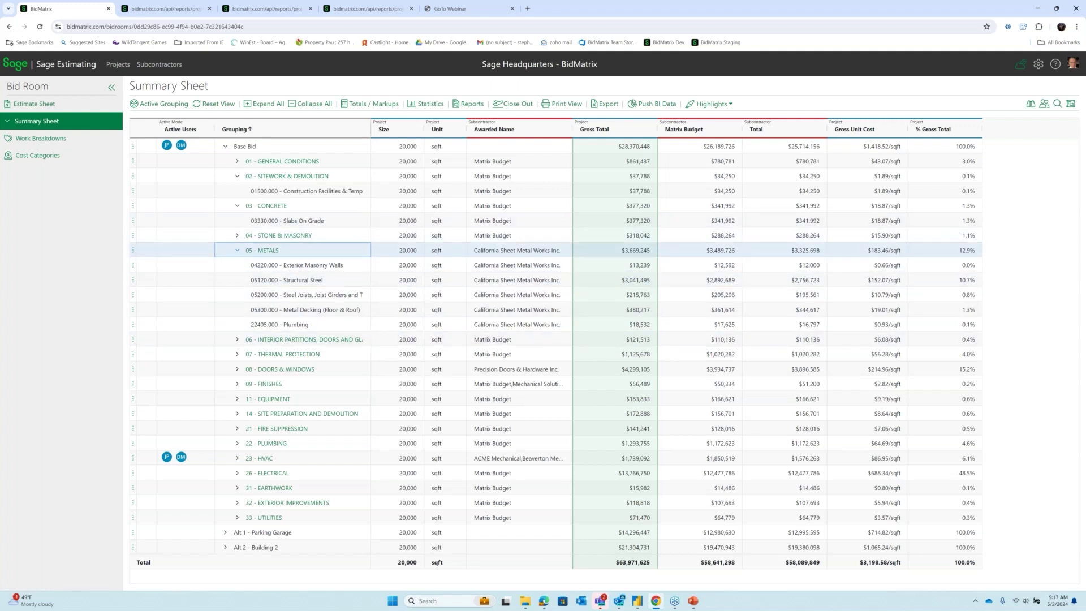
# Collapse those divisions again and open the 23 - HVAC Bid Matrix
pyautogui.click(237, 250)
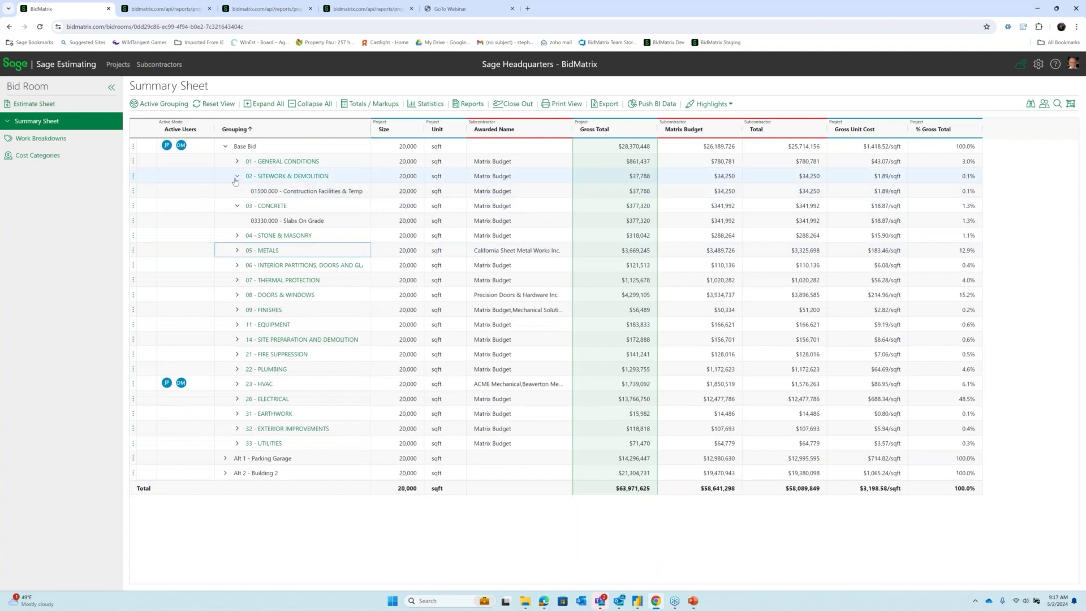
pyautogui.click(237, 176)
pyautogui.click(237, 190)
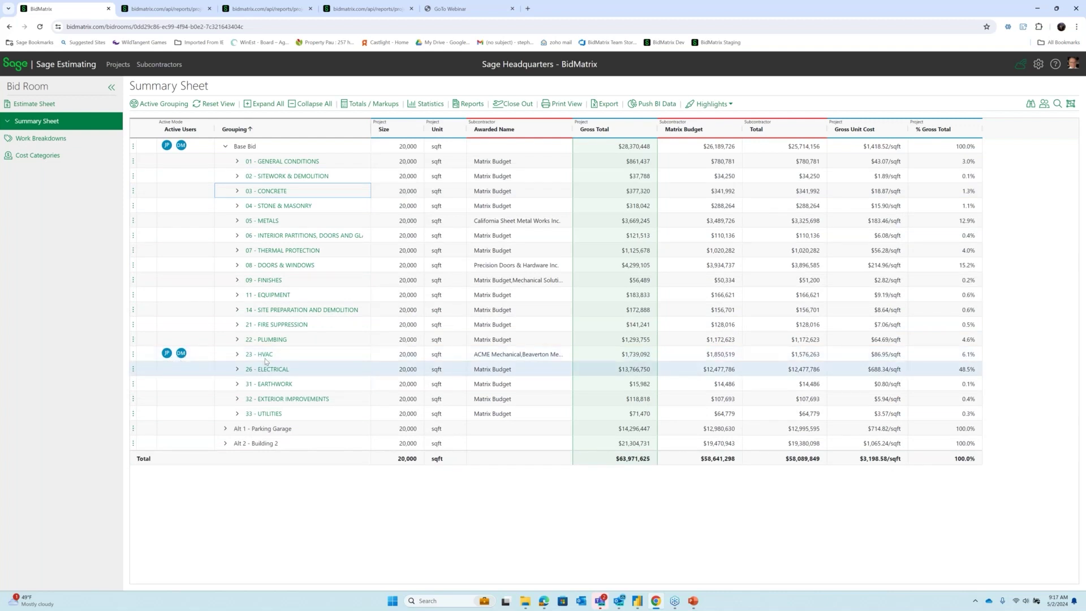
pyautogui.click(235, 355)
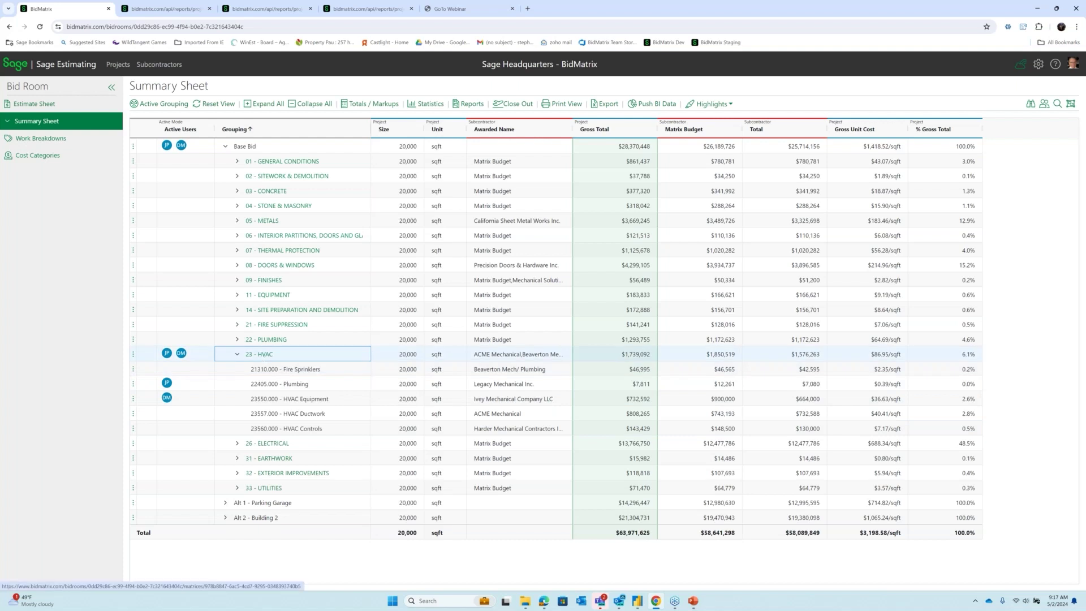
pyautogui.click(263, 354)
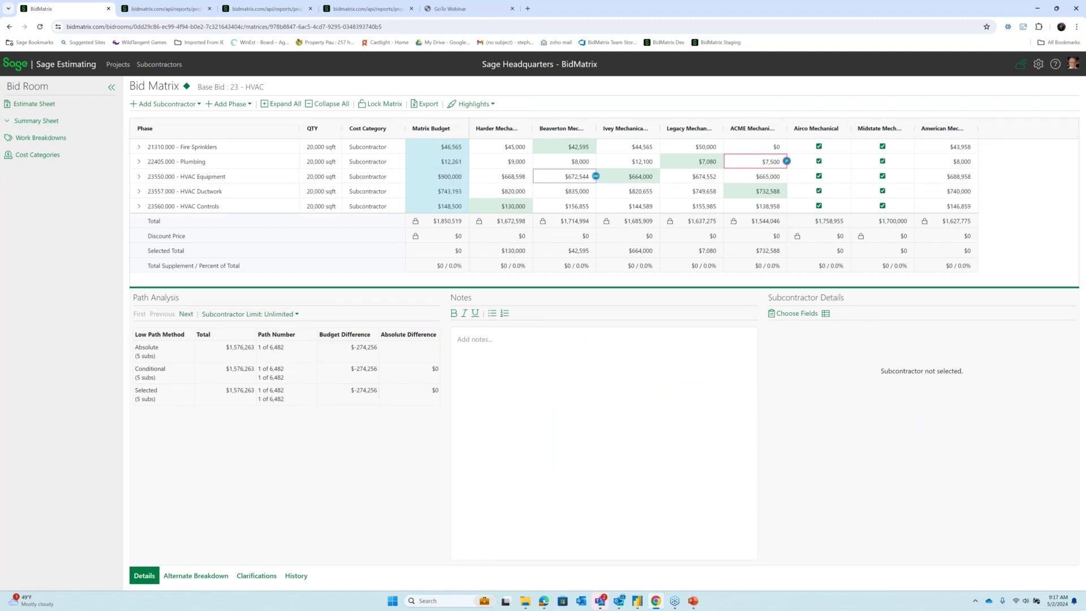
# Lower the splitter above Path Analysis and Notes a few pixels to enlarge the HVAC bid grid
pyautogui.moveTo(286, 287); pyautogui.dragTo(285, 291)
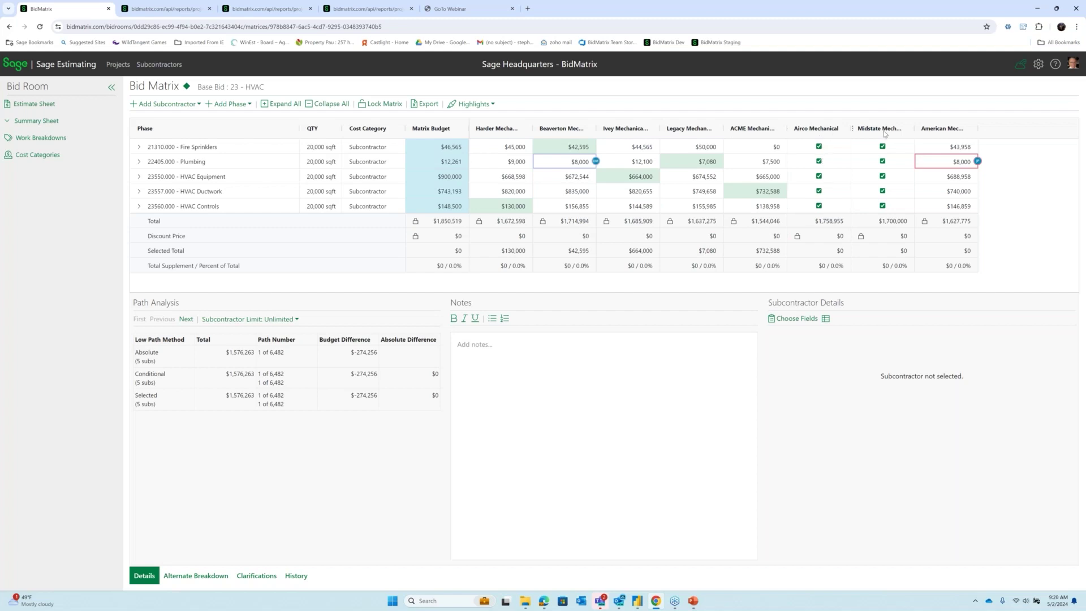
# View Airco, Harder and Ivey Mechanical's subcontractor details, then start adding a subcontractor
pyautogui.click(824, 225)
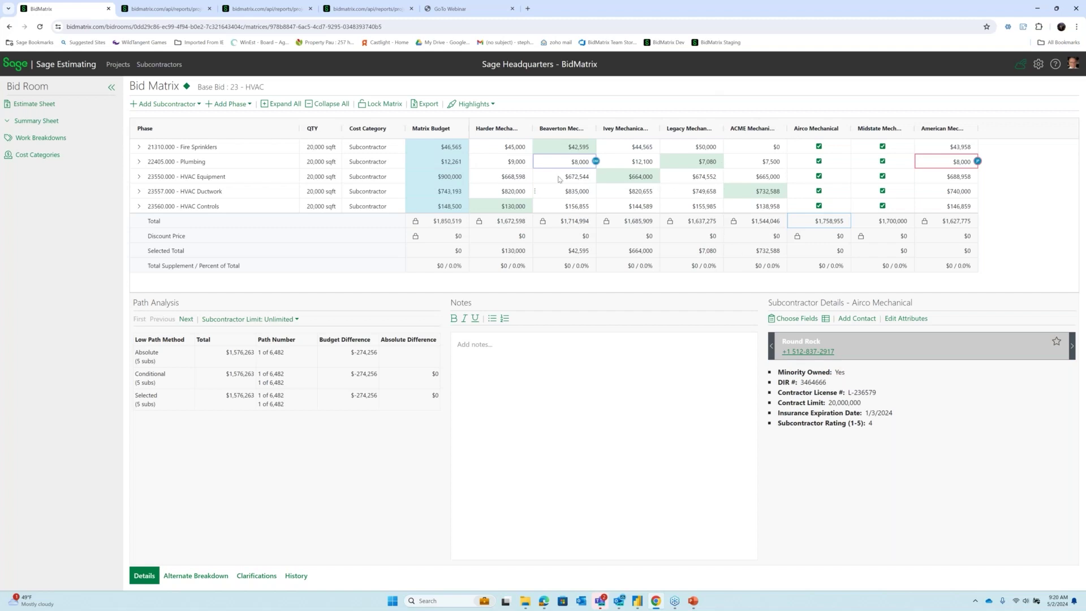
pyautogui.click(515, 163)
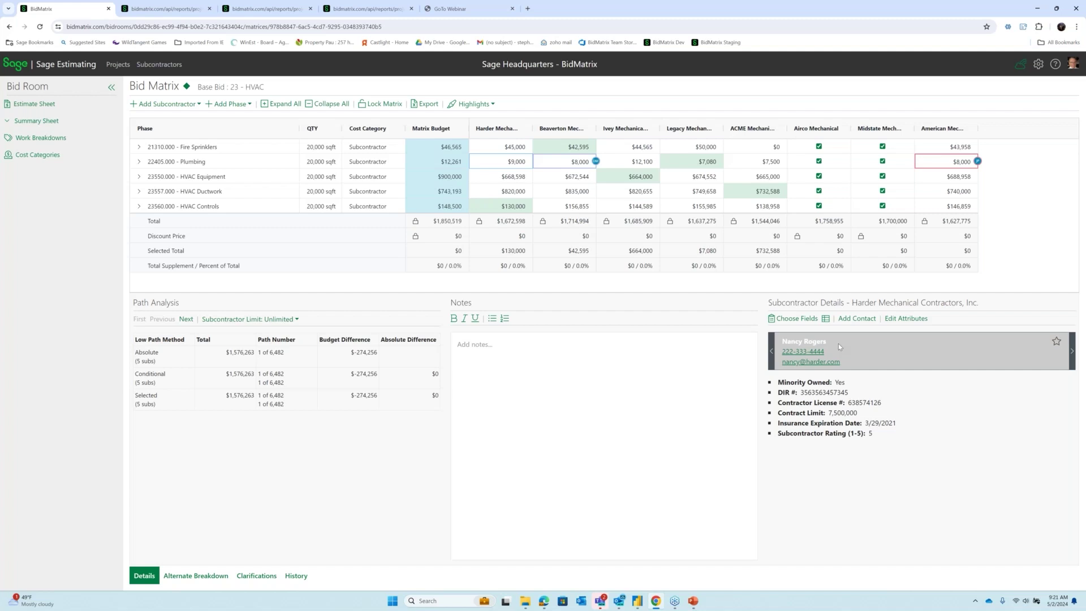
pyautogui.click(634, 166)
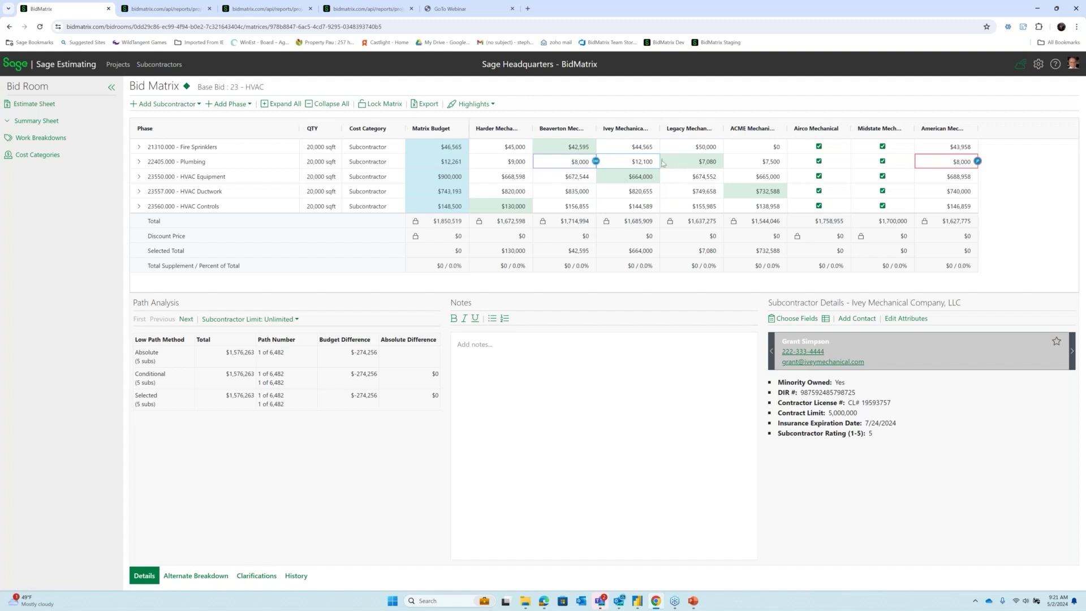
pyautogui.click(167, 104)
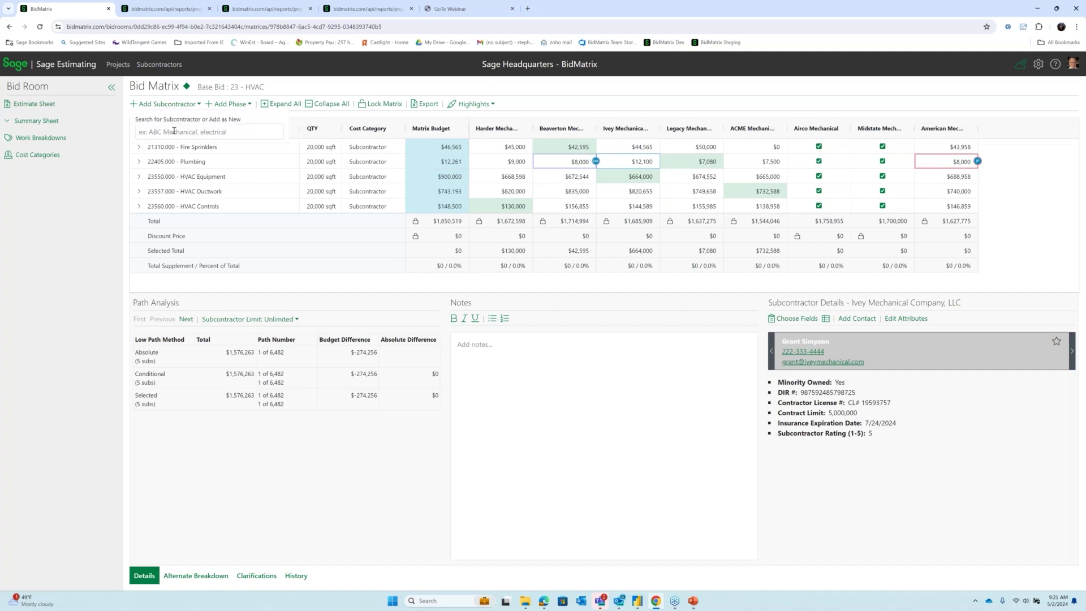
# Search subcontractors for 'HVAC' and close the search without adding anyone
pyautogui.click(174, 131)
pyautogui.write('HVAC')
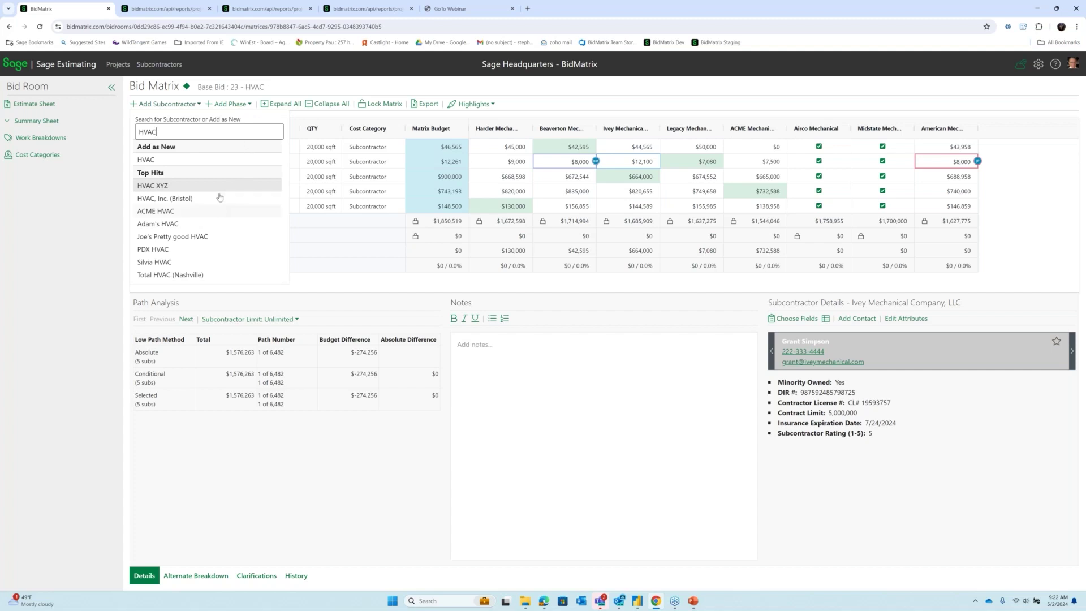
pyautogui.click(327, 64)
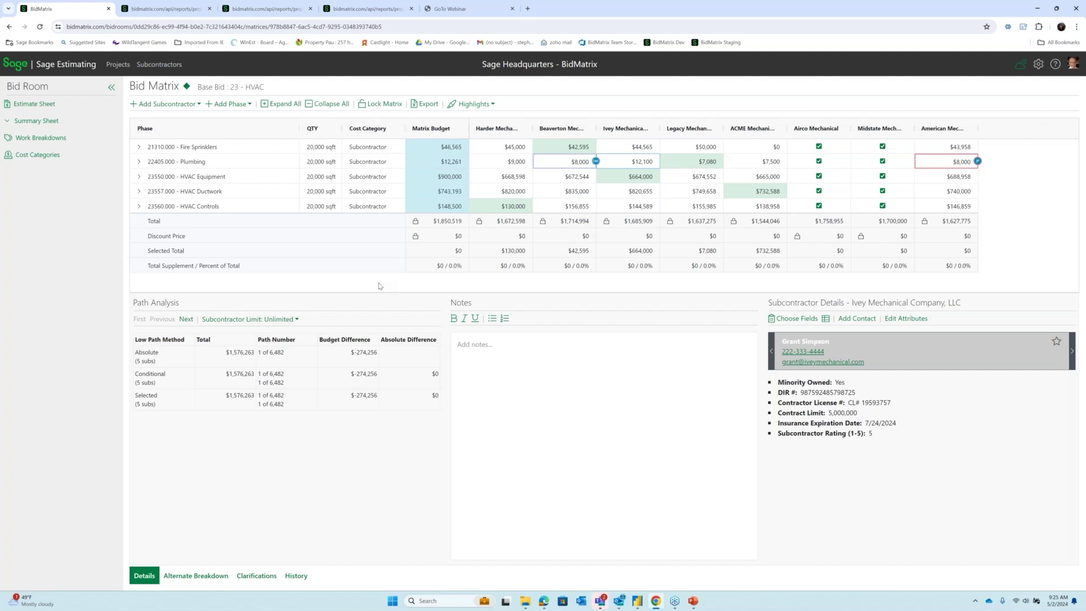
# Set the Path Analysis subcontractor limit to 1, then 2, then back to Unlimited
pyautogui.click(286, 321)
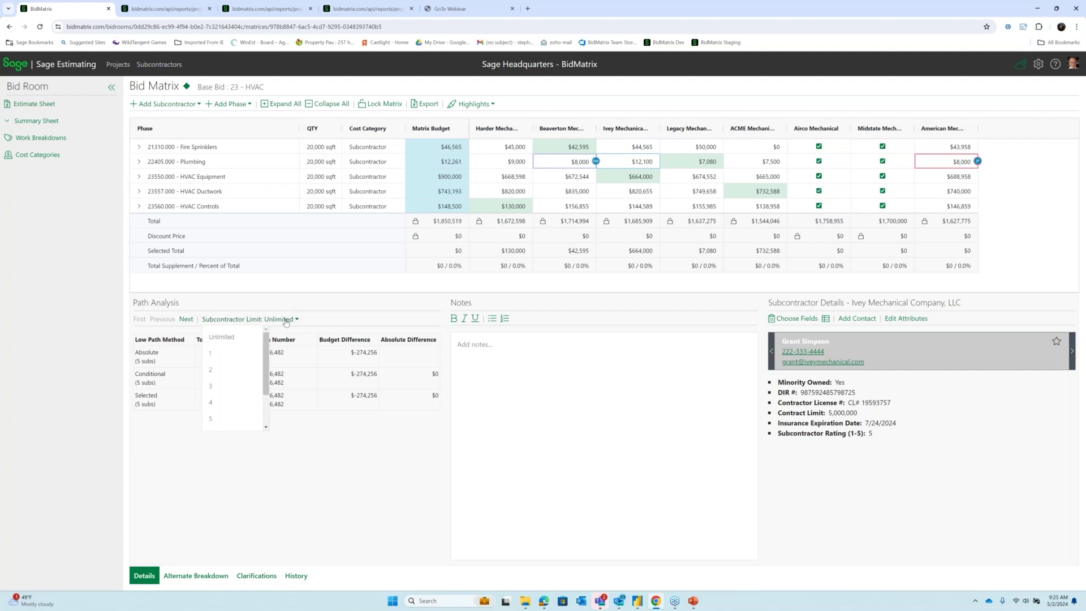
pyautogui.click(220, 354)
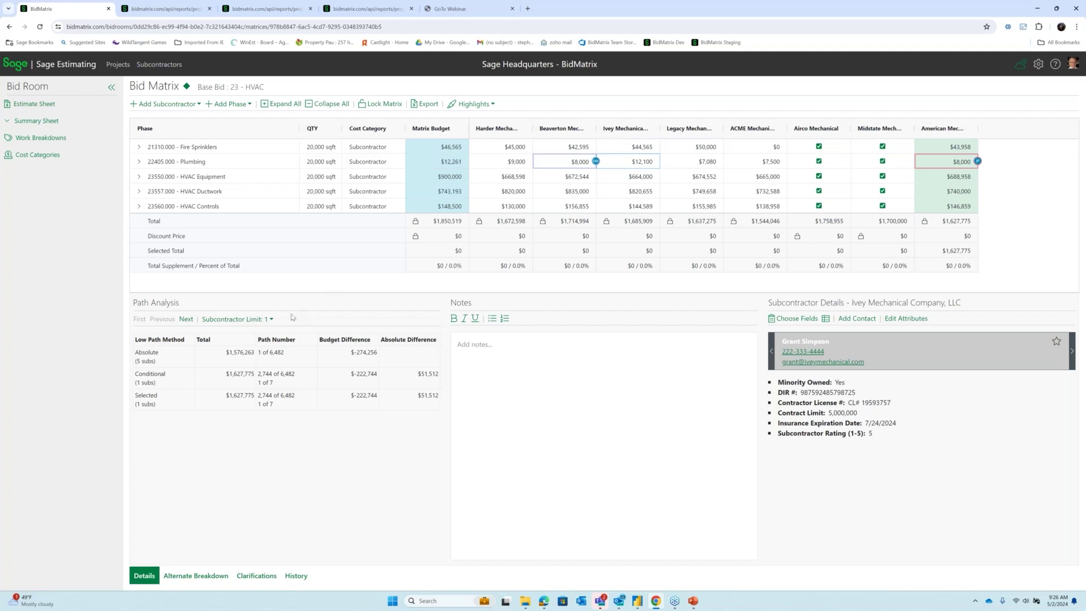
pyautogui.click(264, 320)
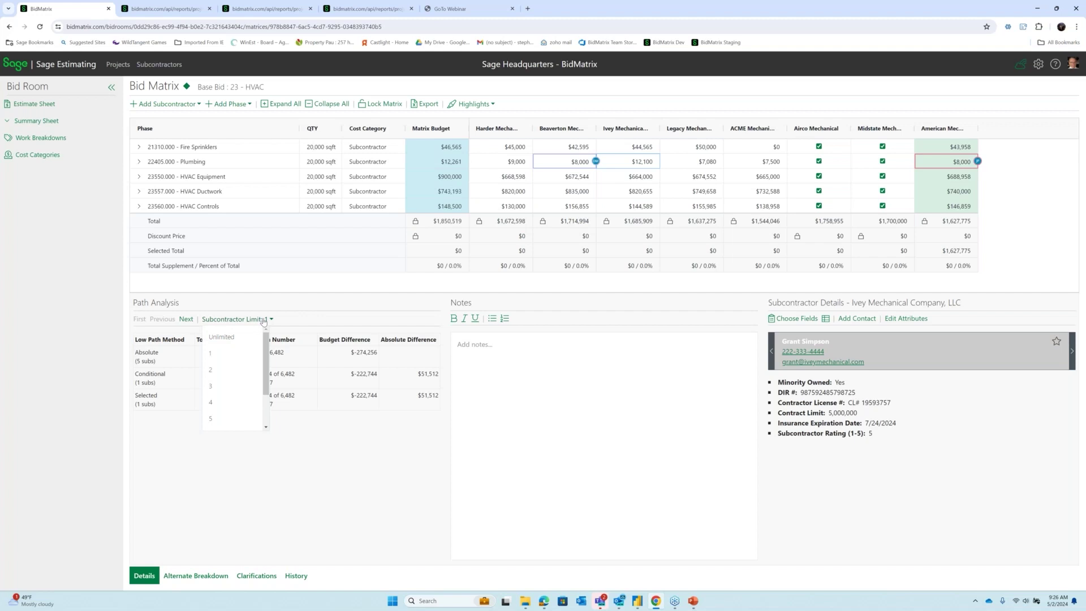
pyautogui.click(223, 369)
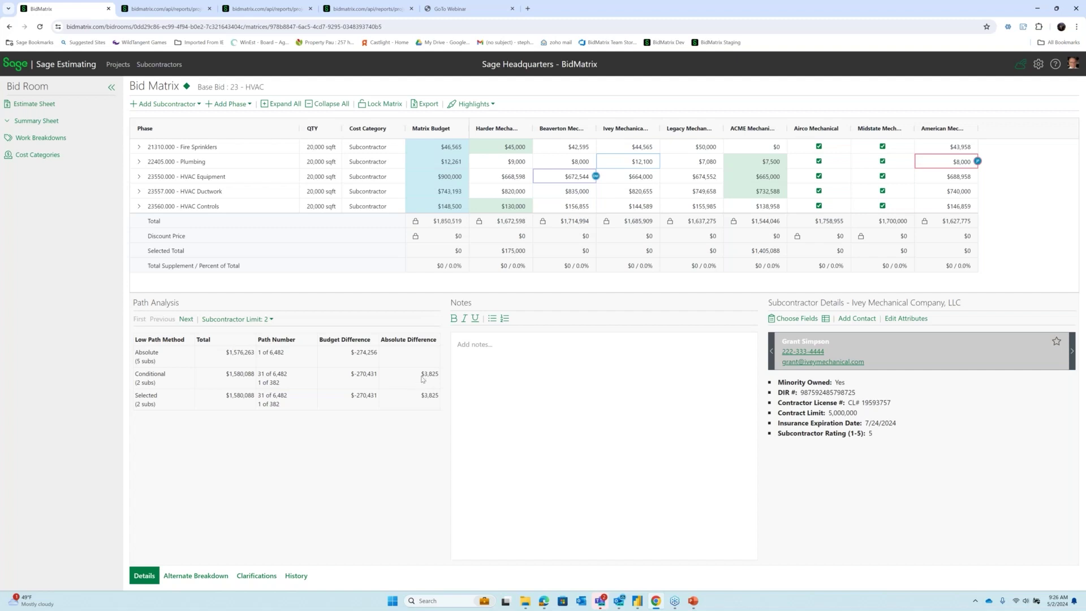
pyautogui.click(261, 320)
pyautogui.click(224, 338)
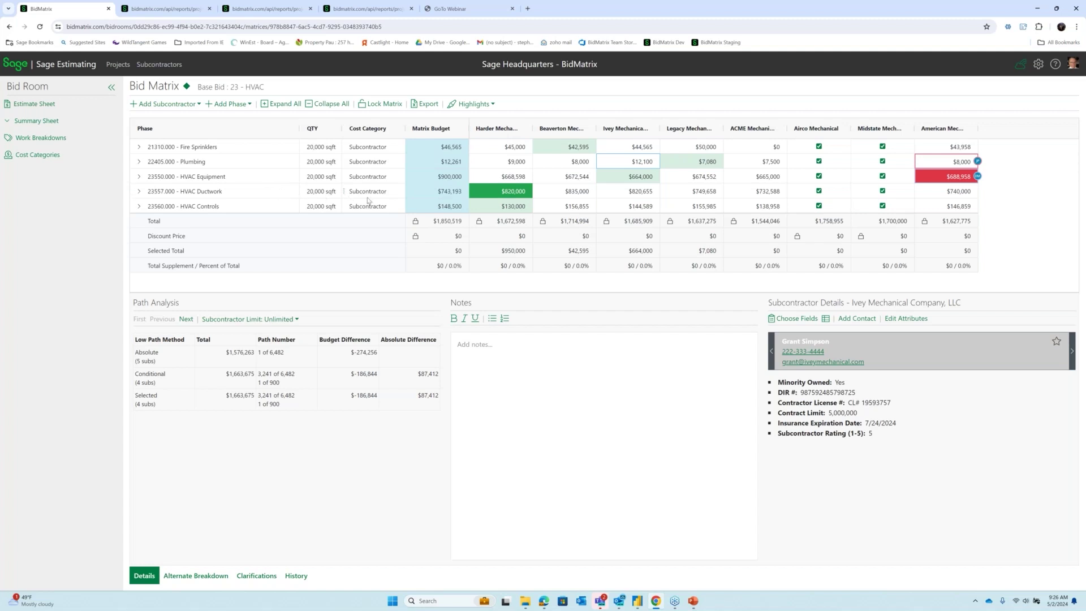
# Keep Harder's ductwork bid required and check American's excluded equipment bid options unchanged
pyautogui.rightClick(496, 194)
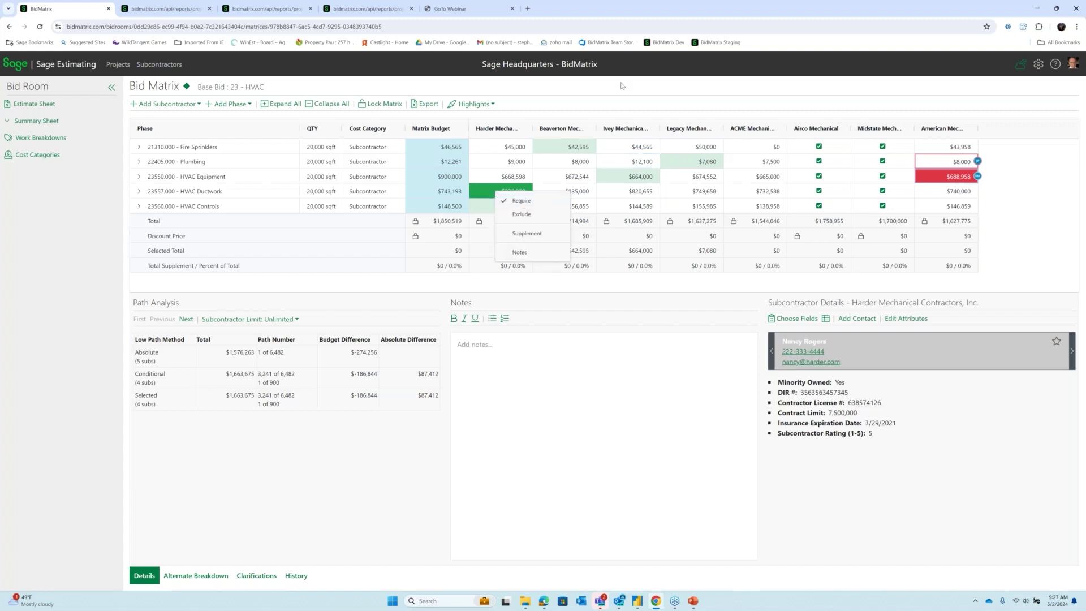
pyautogui.click(522, 201)
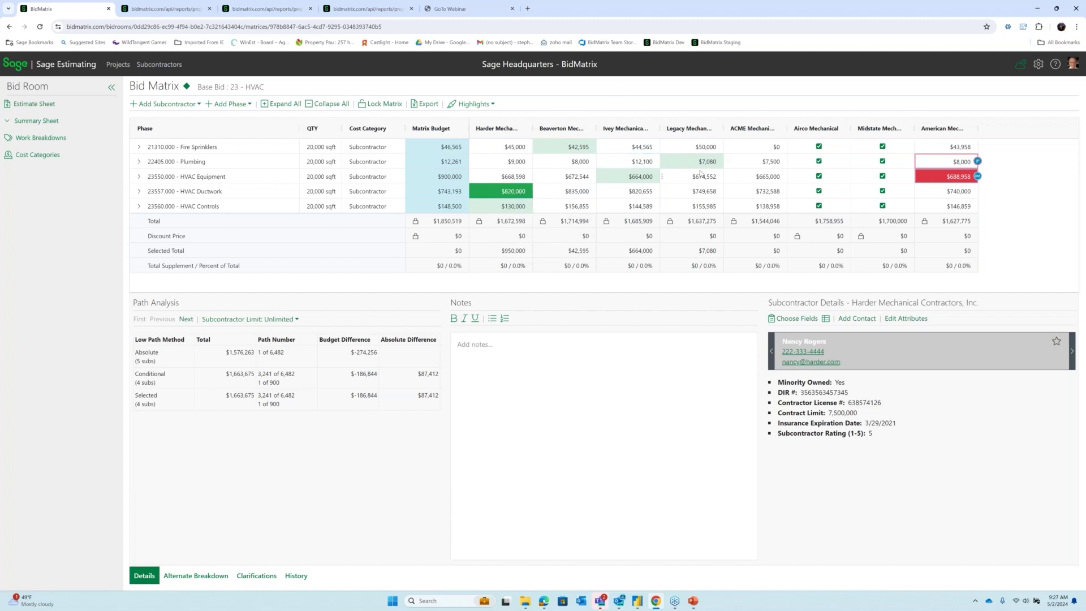
pyautogui.rightClick(939, 181)
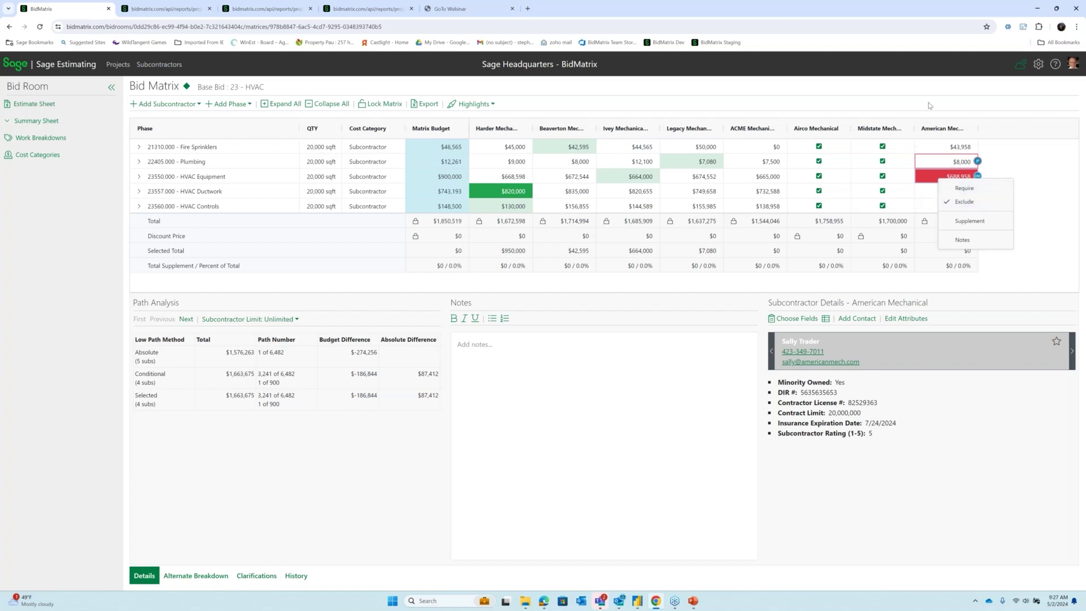
pyautogui.click(909, 91)
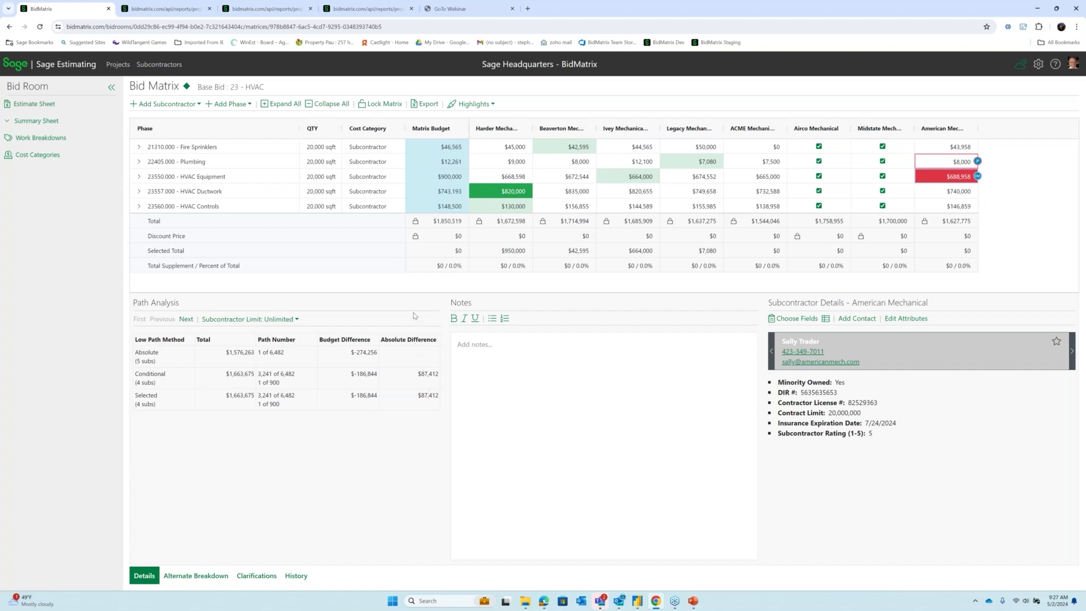
# Stop requiring Harder's $820,000 ductwork bid and open American Mechanical's HVAC Equipment bid
pyautogui.moveTo(412, 292); pyautogui.dragTo(411, 292)
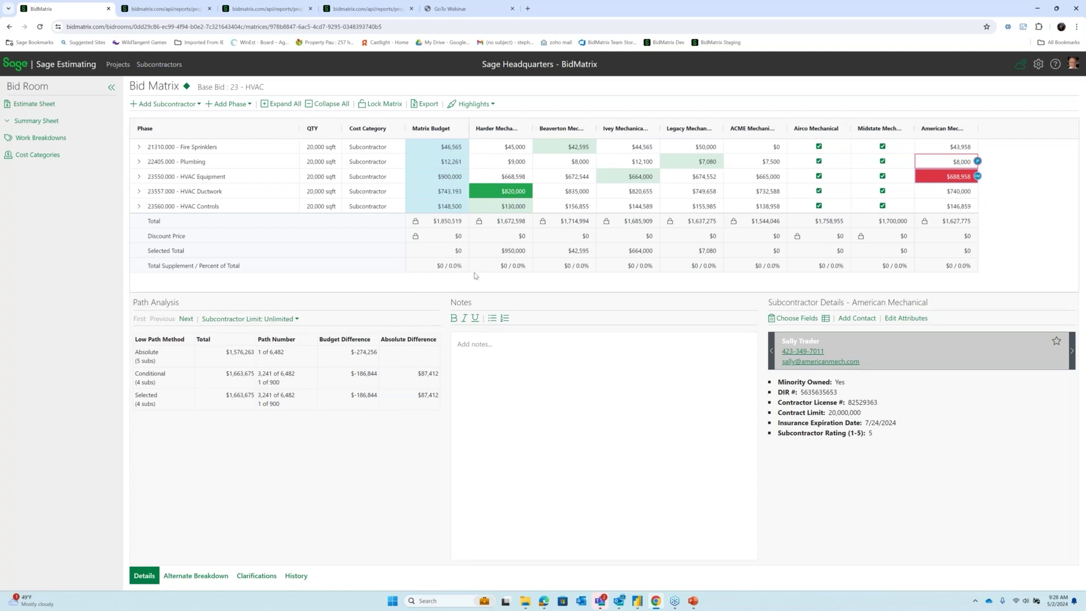
pyautogui.click(503, 192)
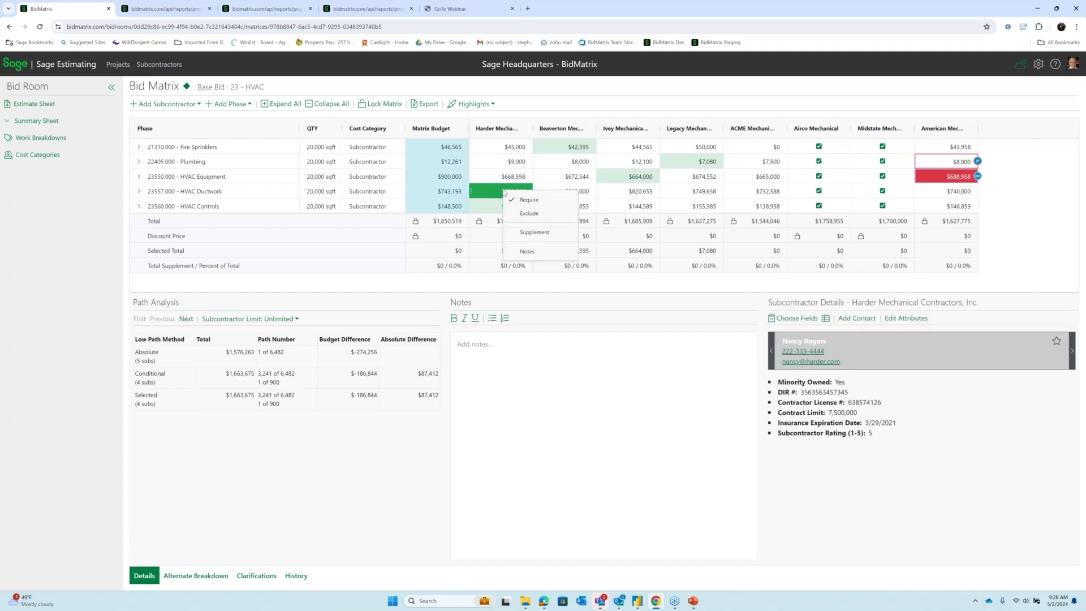
pyautogui.click(512, 199)
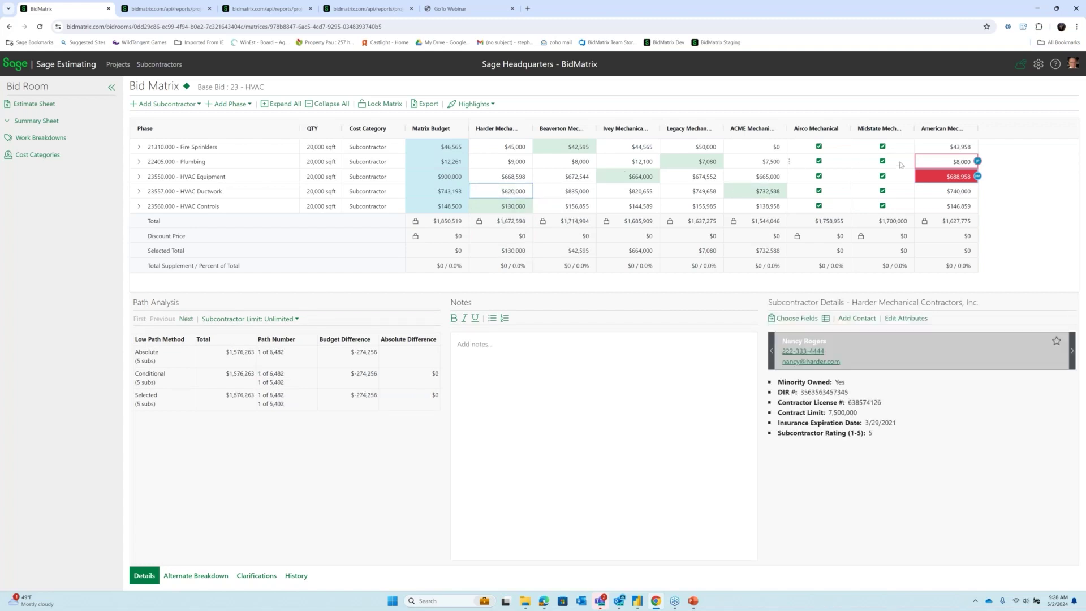
pyautogui.click(934, 181)
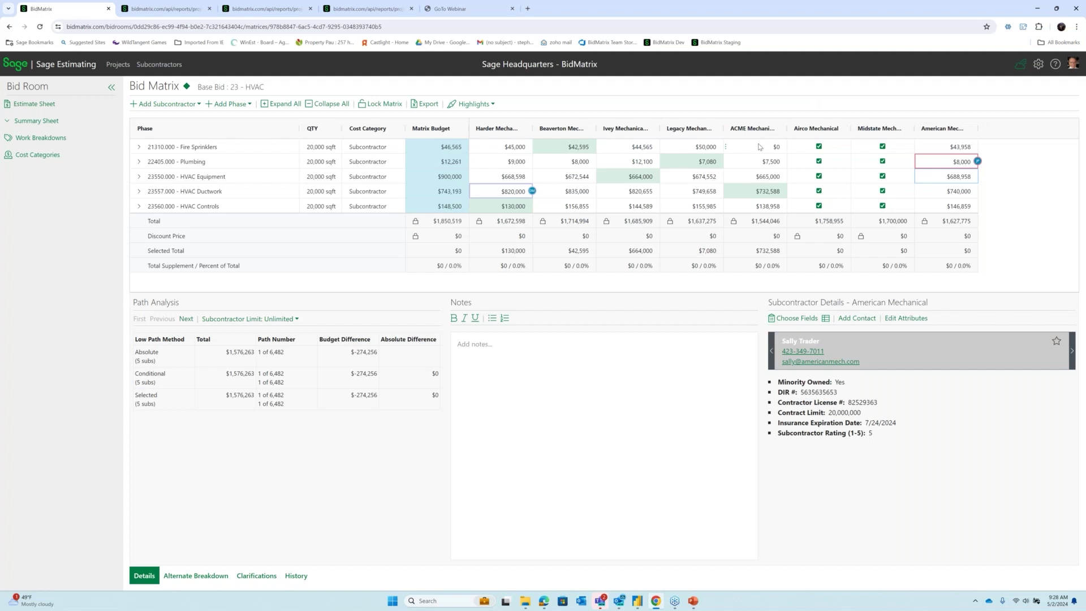
# Show supplement rows for ACME's Fire Sprinklers bid and enlarge the matrix to show every phase
pyautogui.rightClick(759, 147)
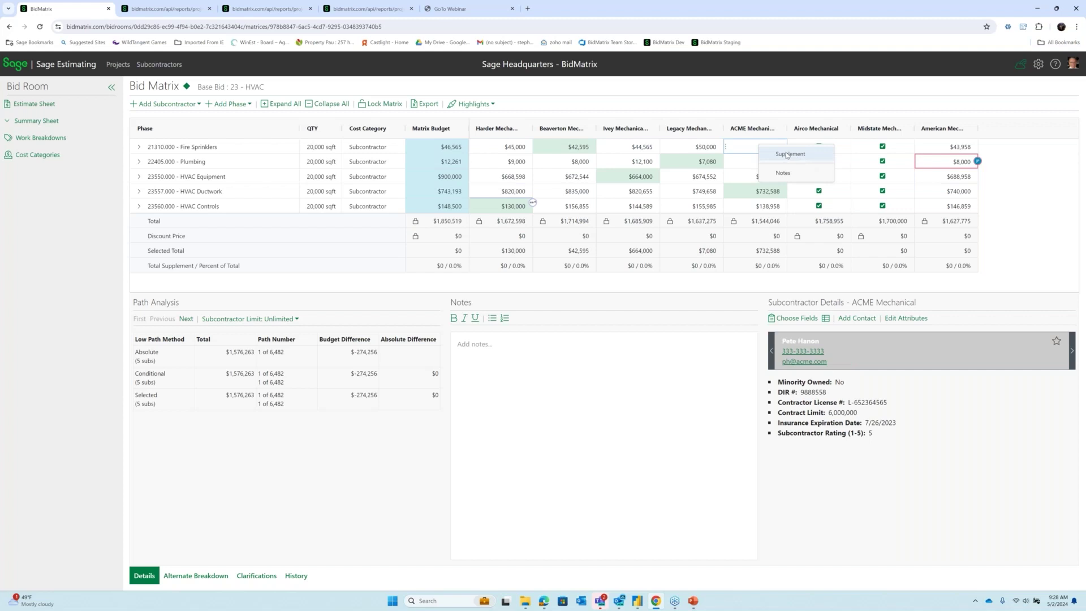
pyautogui.click(787, 155)
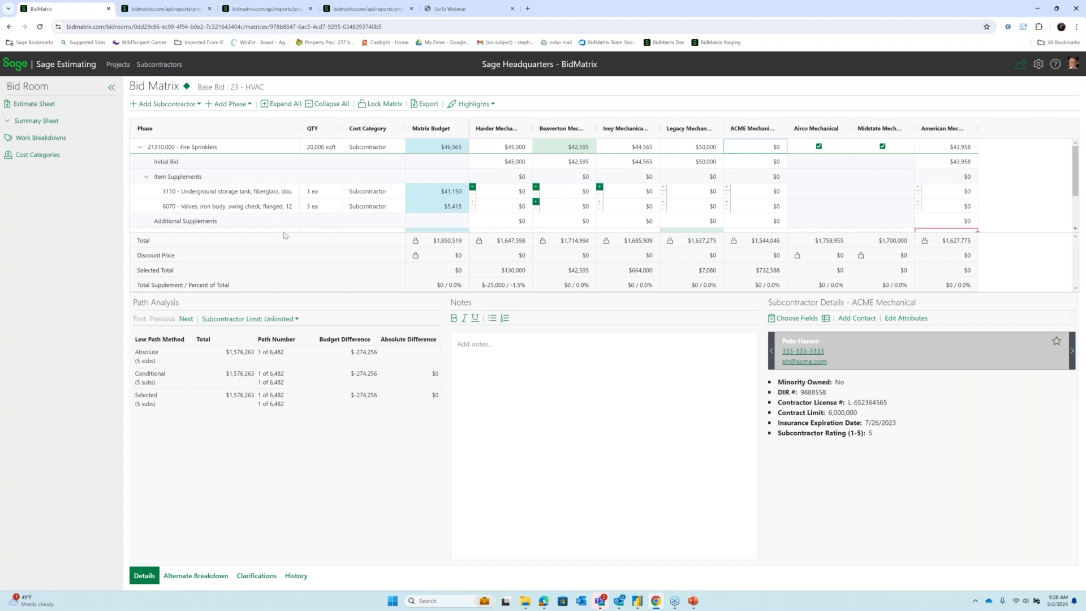
pyautogui.moveTo(297, 292); pyautogui.dragTo(262, 366)
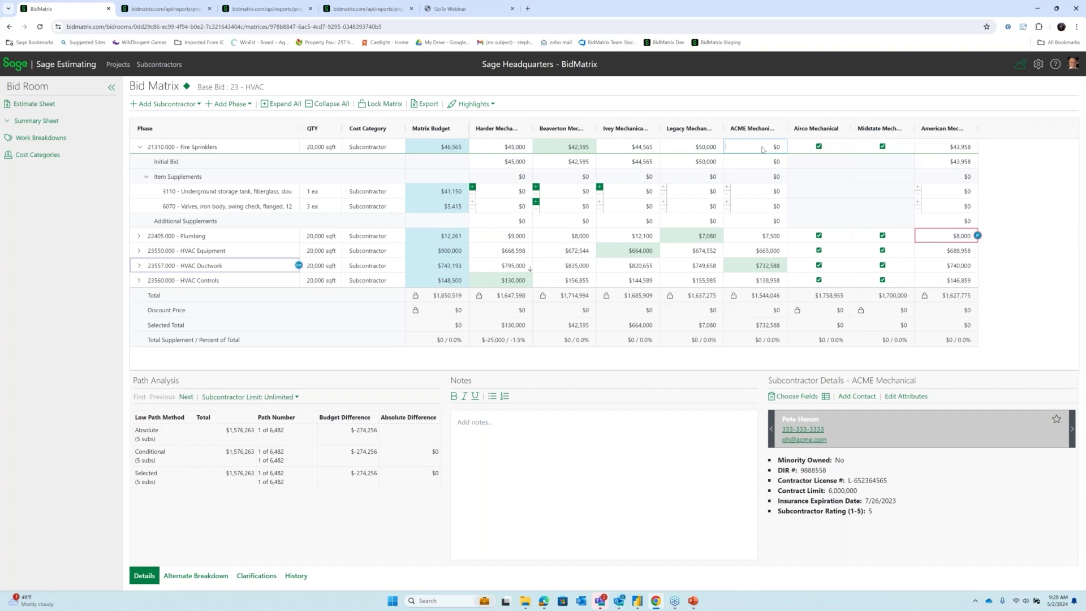
# Fill ACME's 3110 and 6070 supplement cells with budget amounts $41,150 and $5,415
pyautogui.click(727, 187)
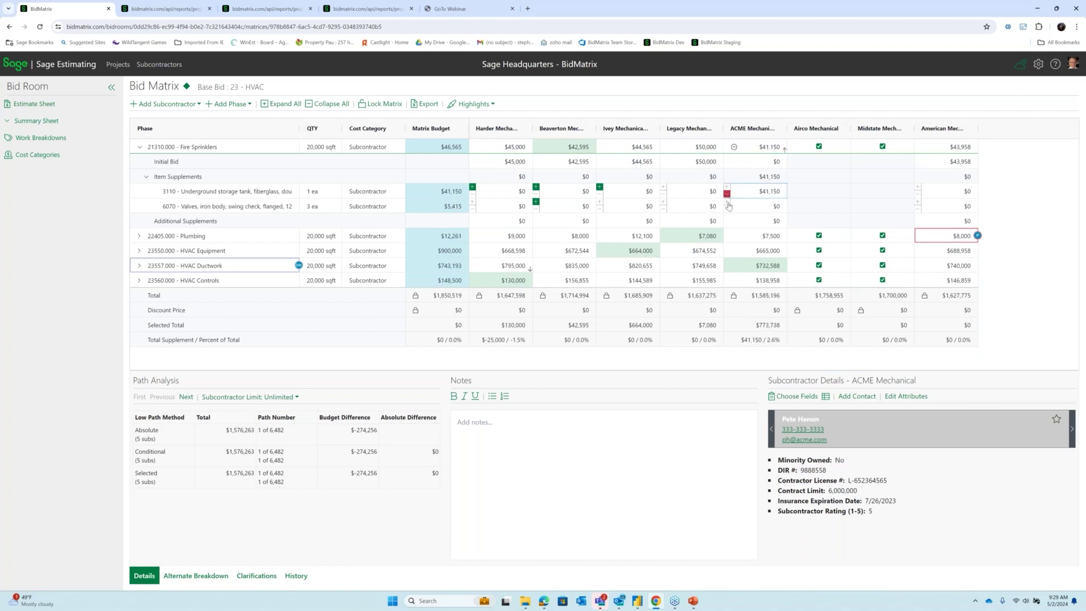
pyautogui.click(727, 202)
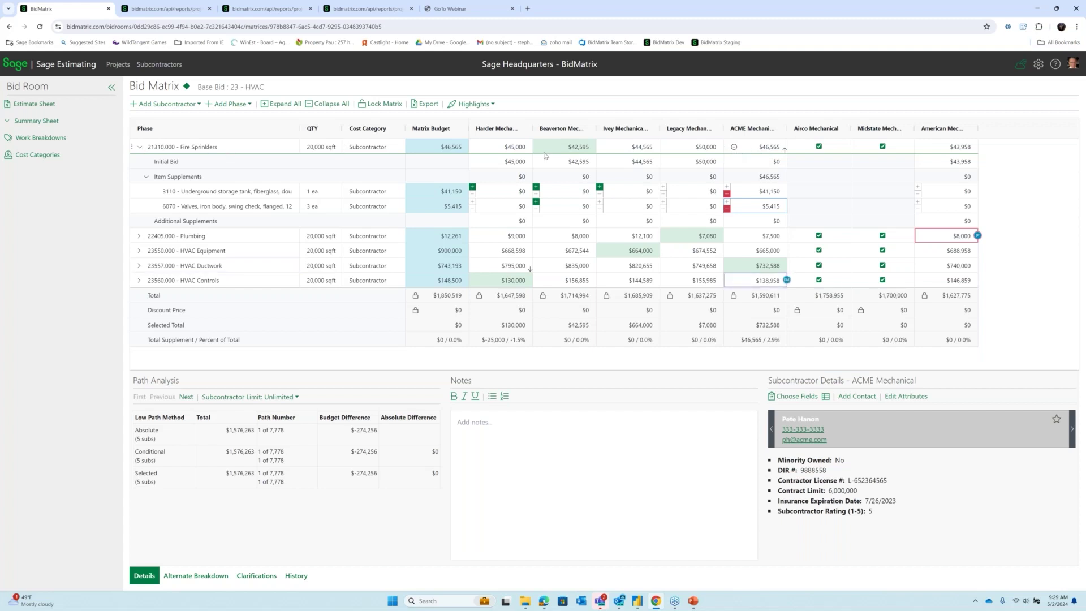
pyautogui.moveTo(736, 151)
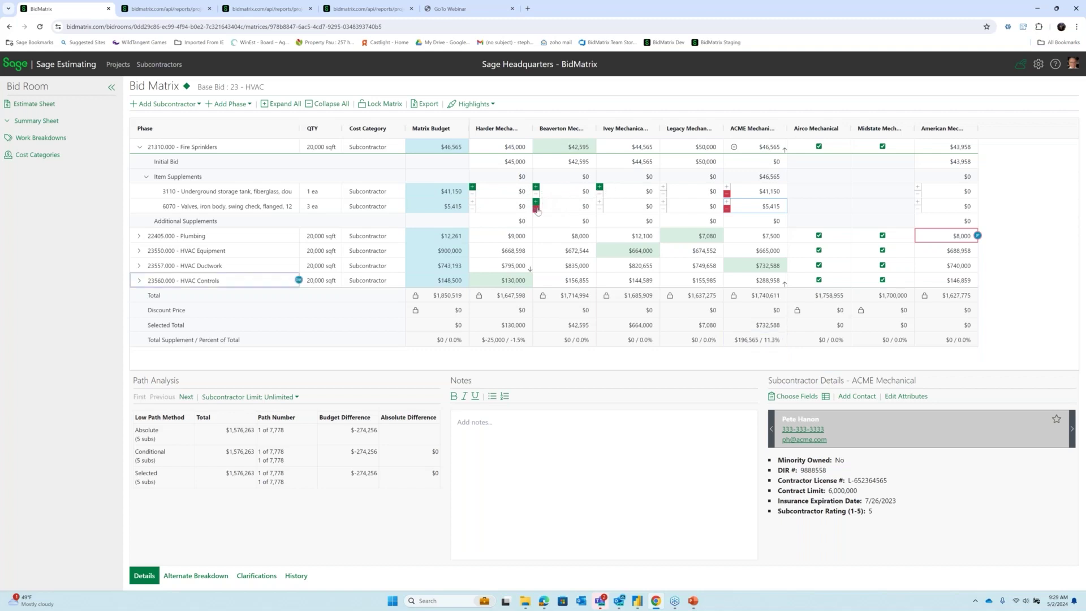
# Mark Beaverton's 6070 item excluded and give it a $6,000 supplement
pyautogui.click(537, 210)
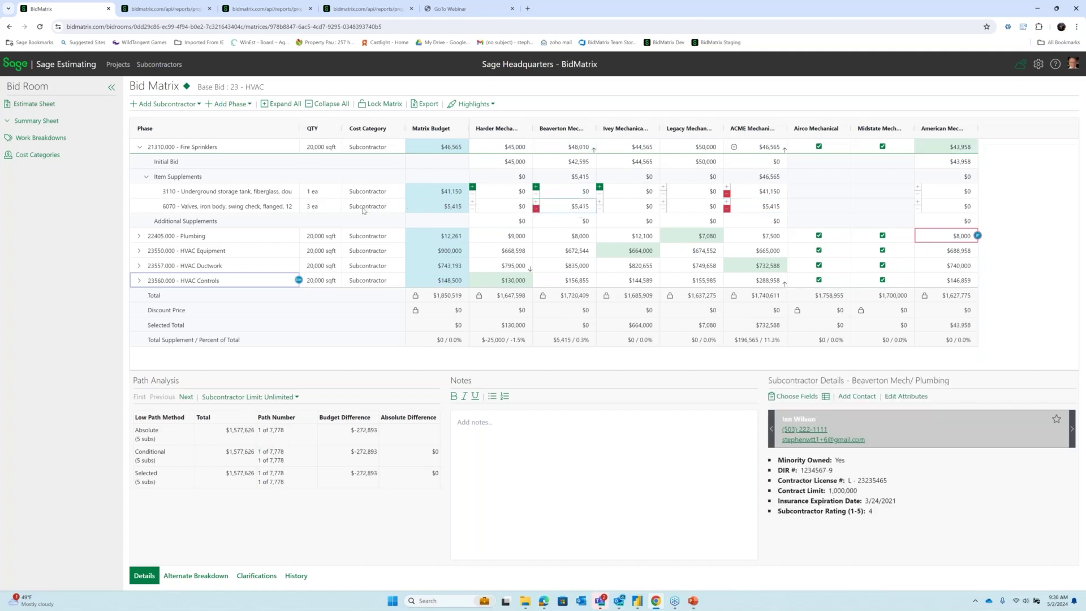
pyautogui.click(583, 207)
pyautogui.write('6000')
pyautogui.press('Return')
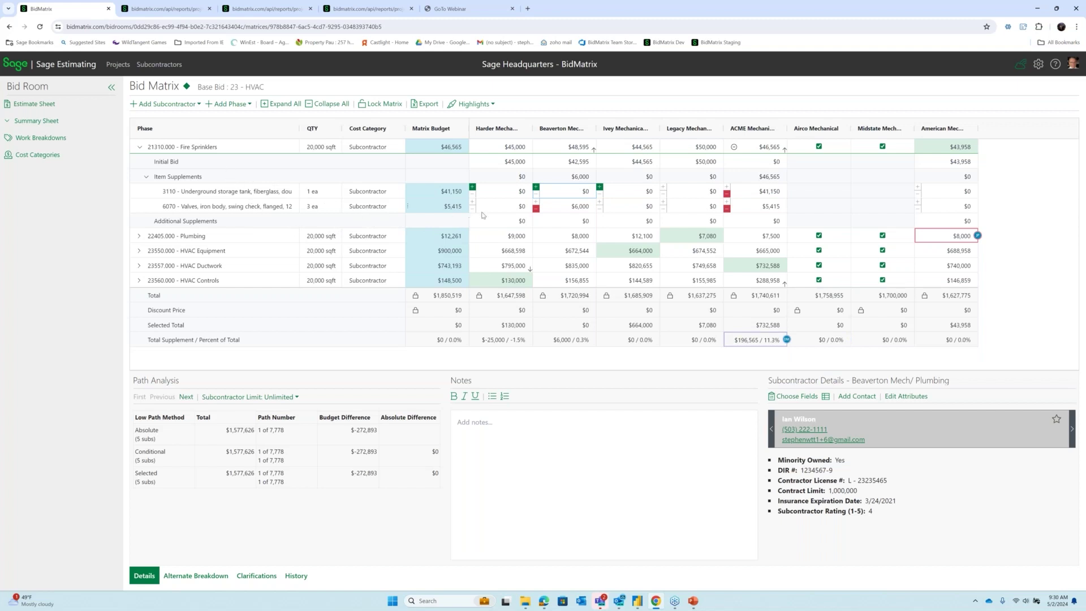
# Enter $2,000 in Beaverton's Additional Supplements for Fire Sprinklers
pyautogui.click(576, 223)
pyautogui.write('2000')
pyautogui.click(556, 150)
# Collapse Item Supplements and Fire Sprinklers, then show the Clarifications grid in a slightly taller panel
pyautogui.click(145, 177)
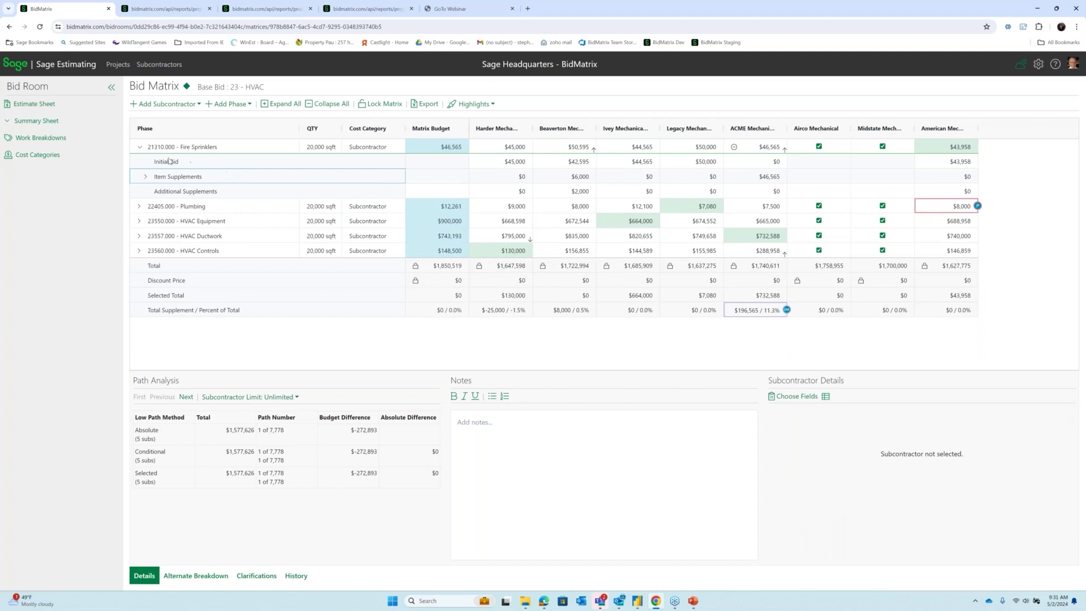
pyautogui.click(138, 147)
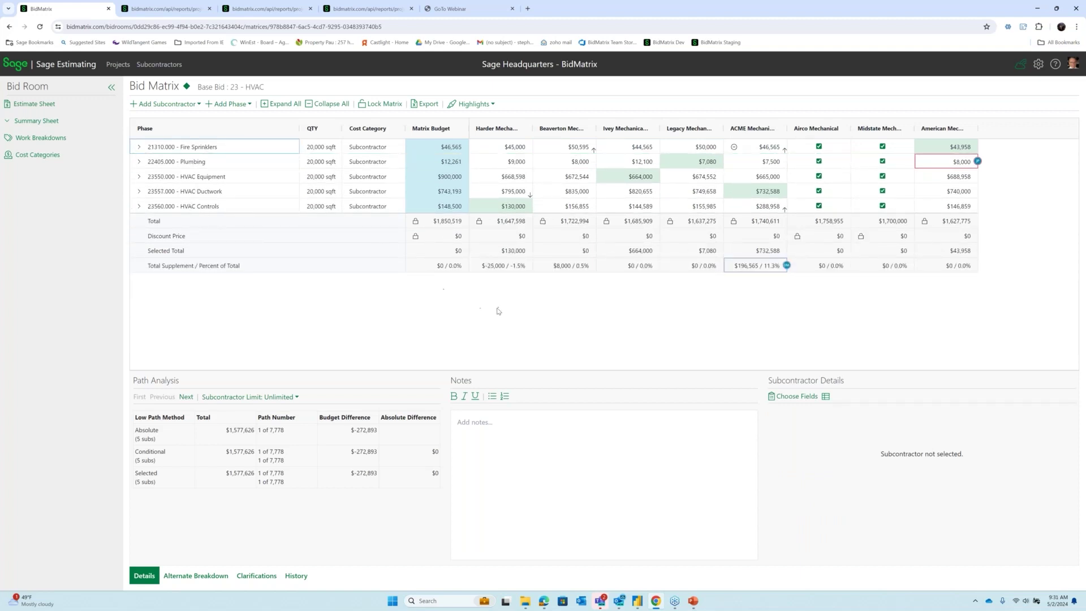
pyautogui.click(261, 576)
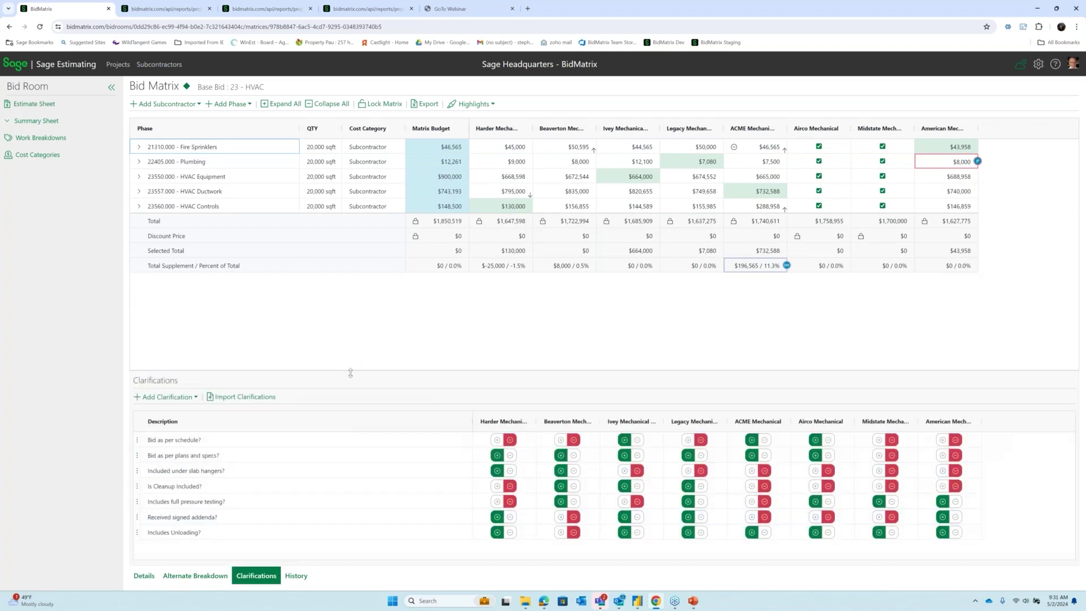
pyautogui.moveTo(350, 372); pyautogui.dragTo(354, 362)
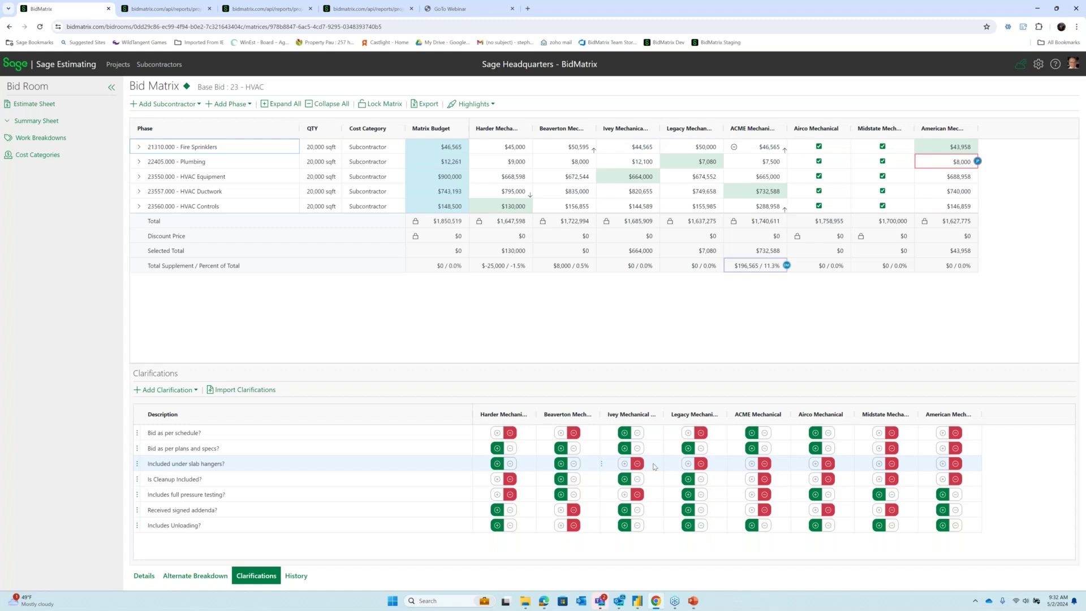
# Add a $5,000 Fire Sprinklers supplement to Ivey's under-slab hangers clarification answer
pyautogui.rightClick(655, 466)
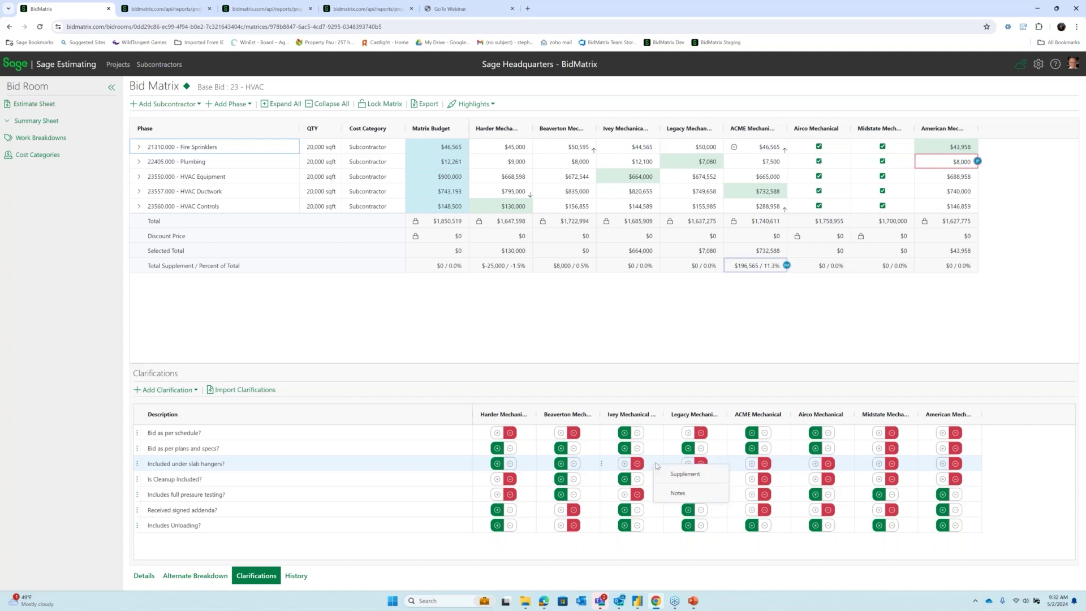
pyautogui.click(674, 475)
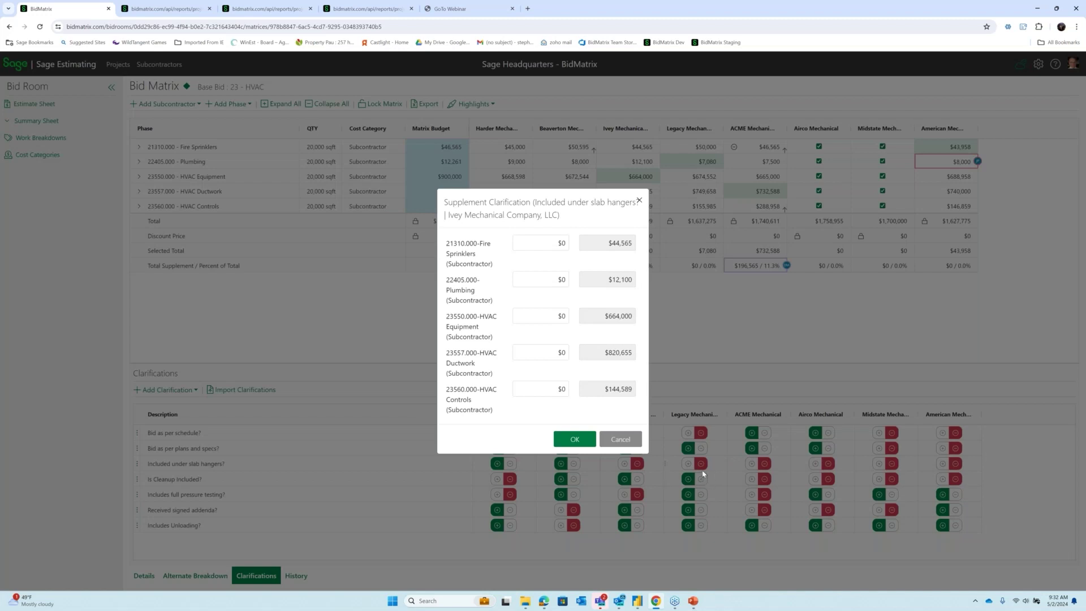
pyautogui.click(560, 243)
pyautogui.write('5,')
pyautogui.write('000')
pyautogui.click(575, 439)
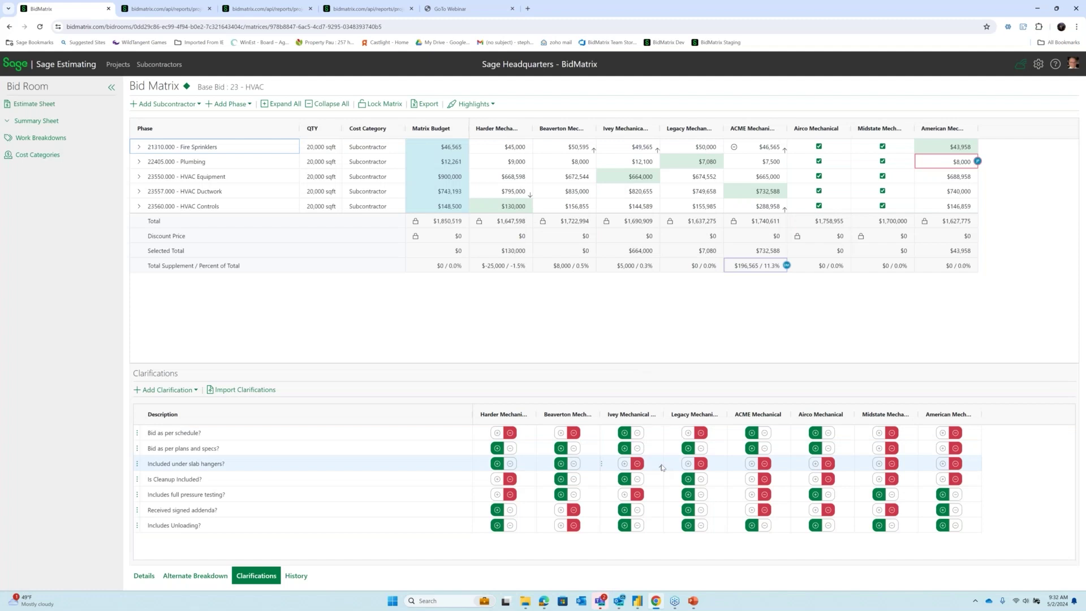
pyautogui.moveTo(663, 469)
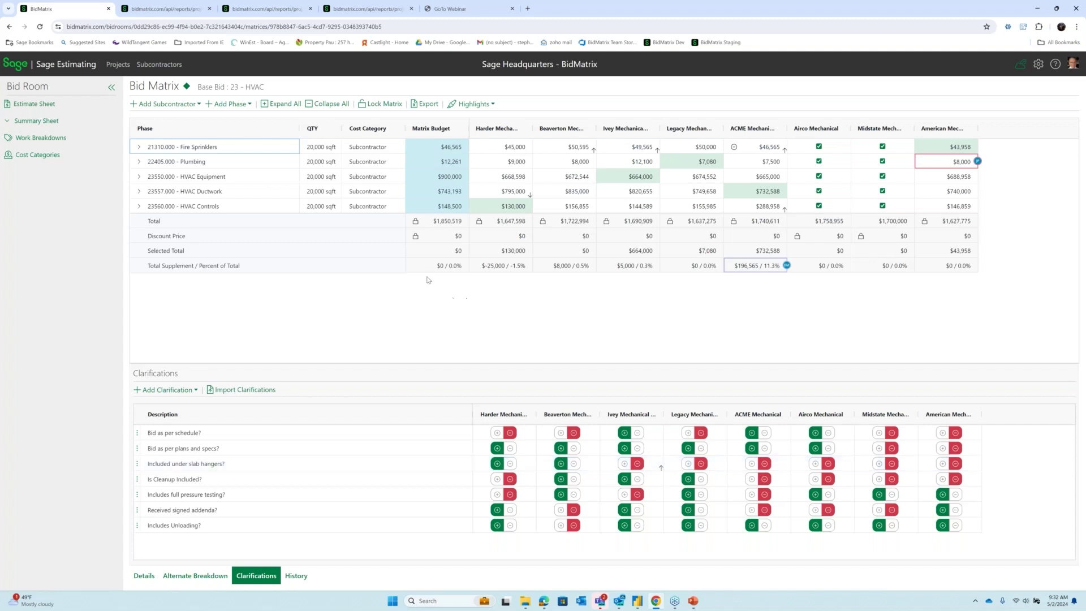
# Expand Fire Sprinklers and its Clarification Supplements to select Ivey's $5,000 slab-hangers cell
pyautogui.click(139, 149)
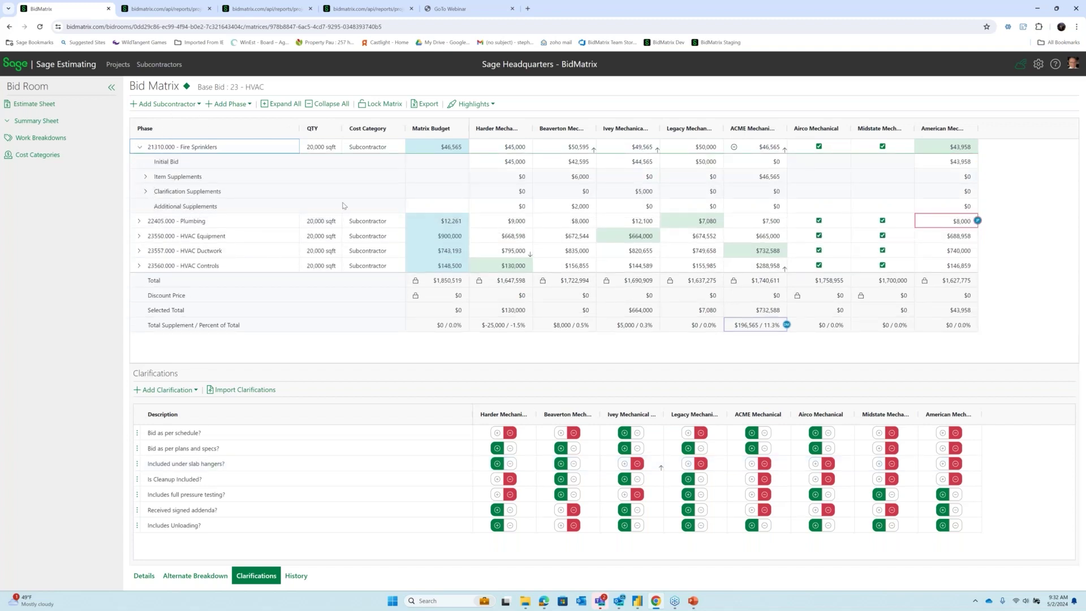
pyautogui.click(147, 192)
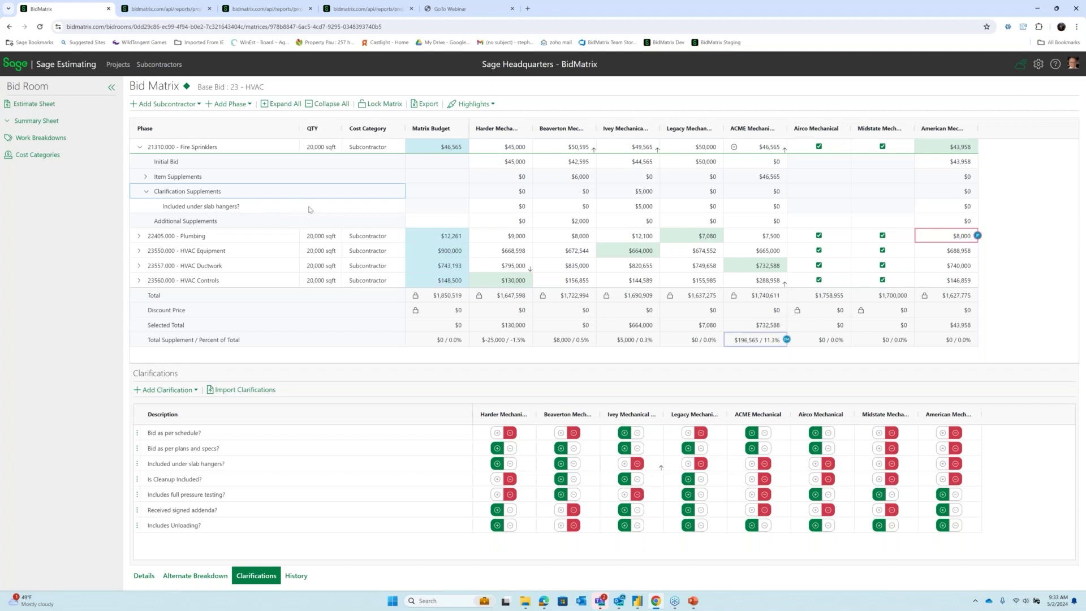
pyautogui.click(645, 209)
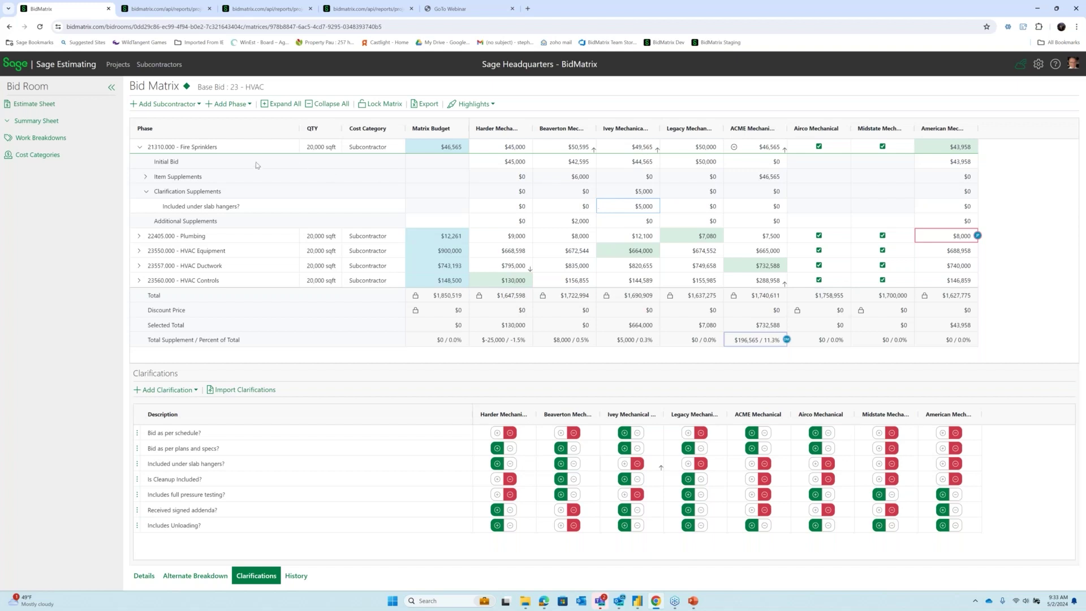
# Collapse Fire Sprinklers and open, then close, the note on Beaverton's $672,544 HVAC Equipment bid
pyautogui.click(142, 148)
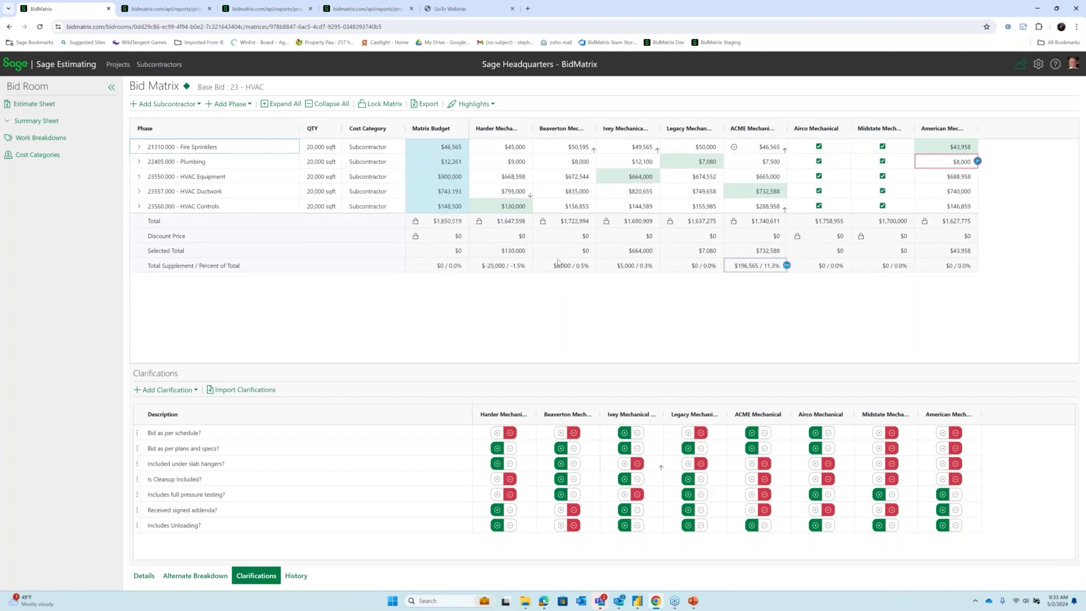
pyautogui.rightClick(577, 180)
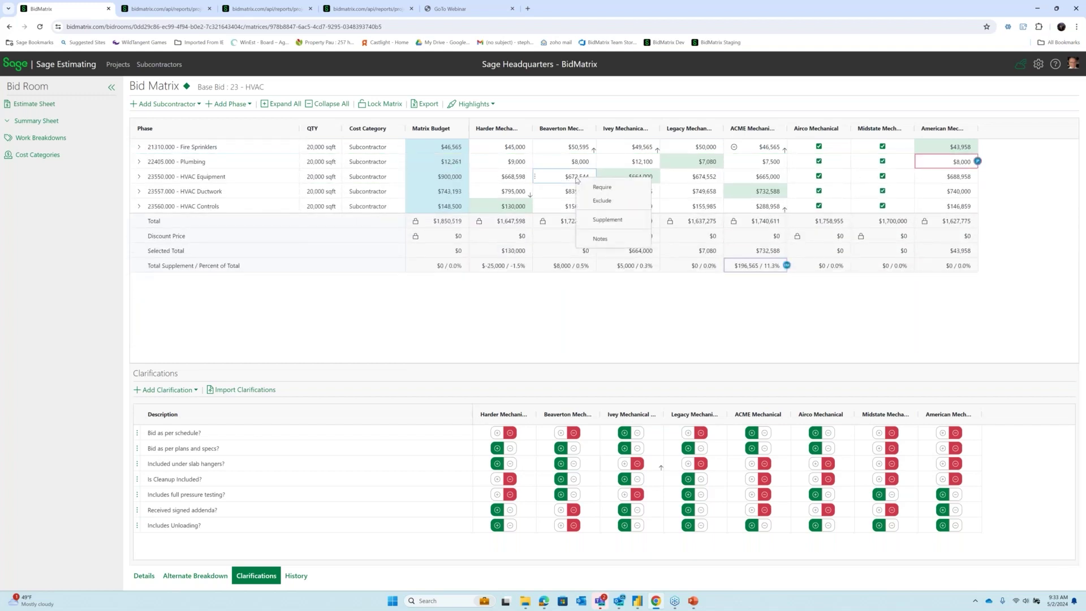
pyautogui.click(601, 239)
pyautogui.write('Add note')
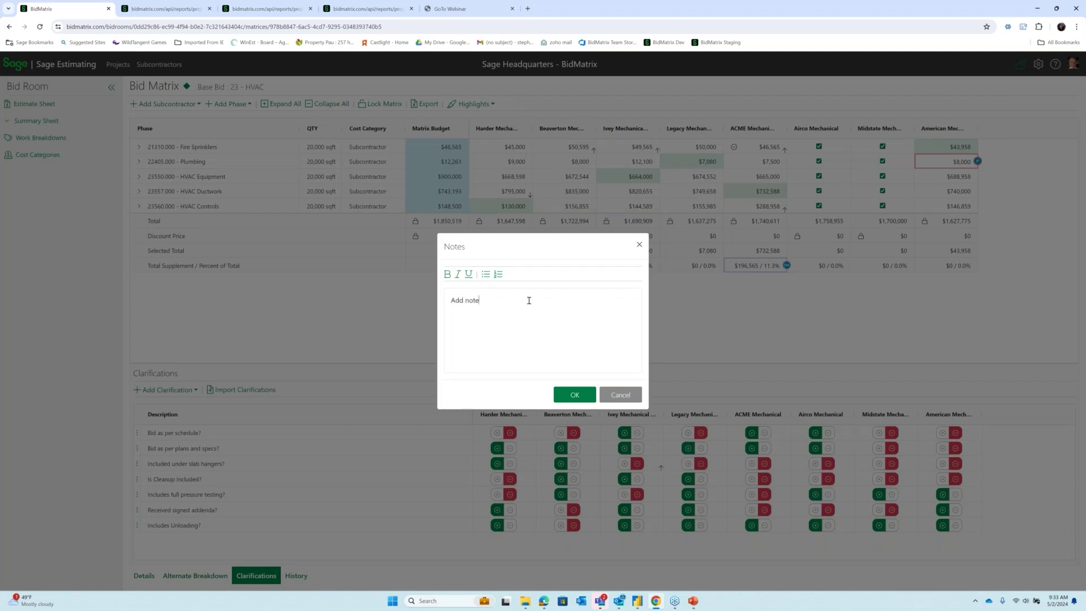
pyautogui.click(574, 394)
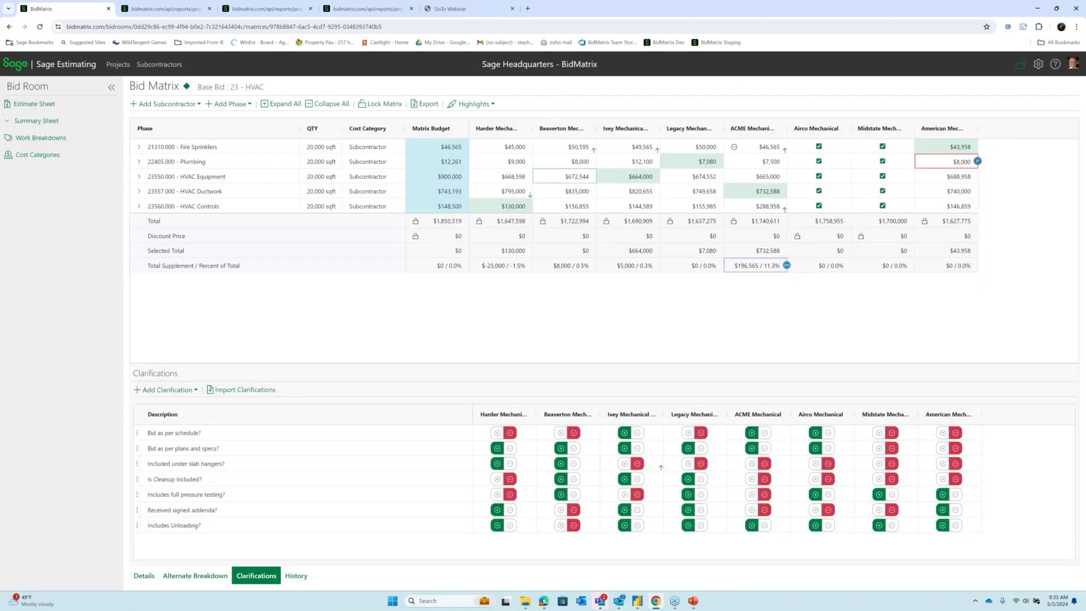
# Recheck Beaverton's HVAC Equipment note without changes and enlarge the lower panel
pyautogui.rightClick(579, 177)
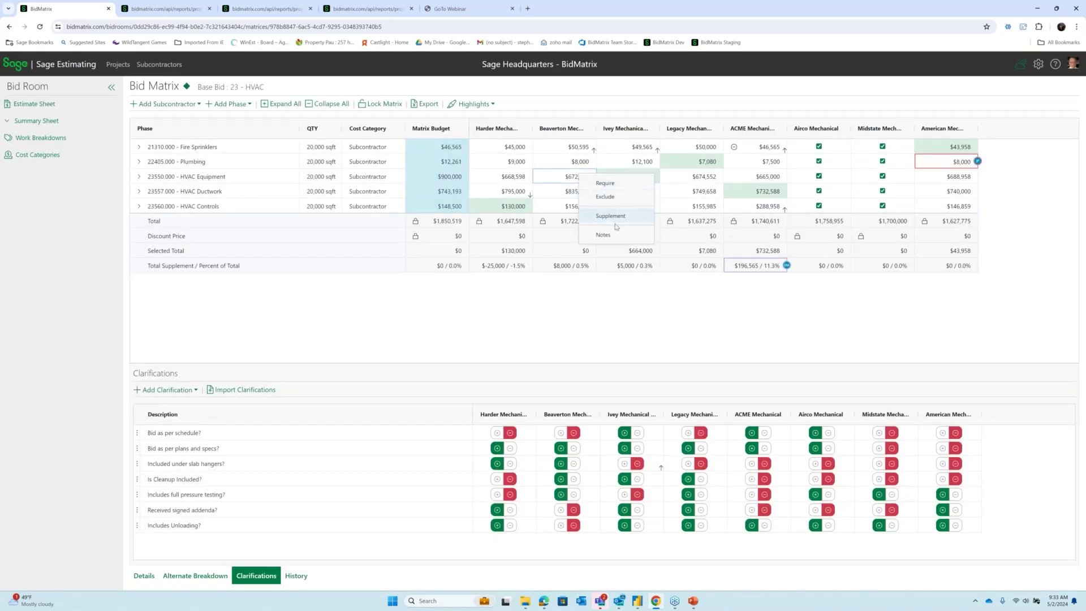
pyautogui.click(603, 235)
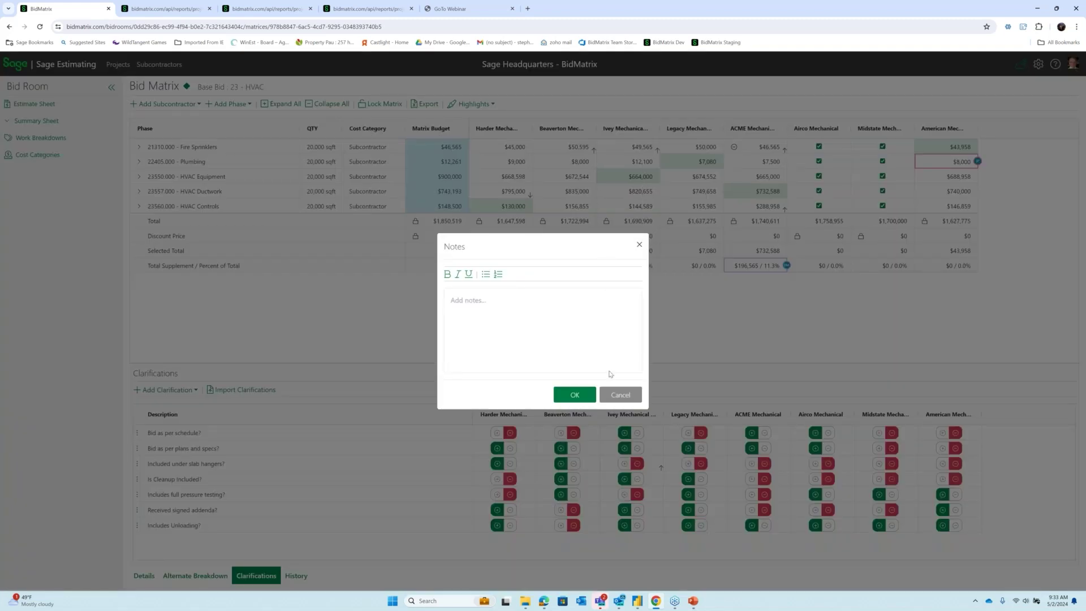
pyautogui.click(574, 395)
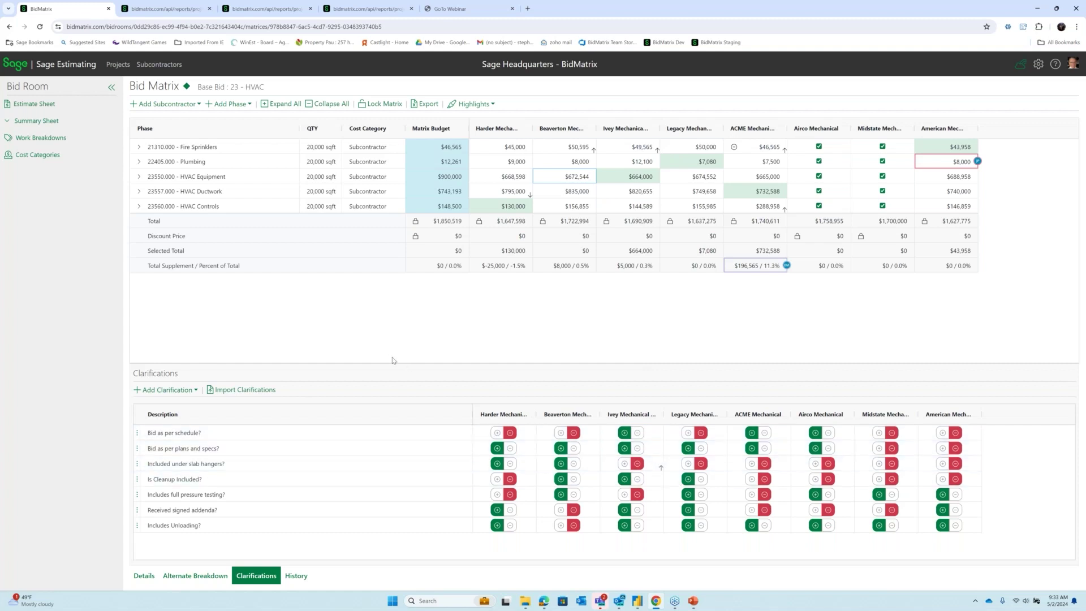
pyautogui.moveTo(393, 362); pyautogui.dragTo(393, 348)
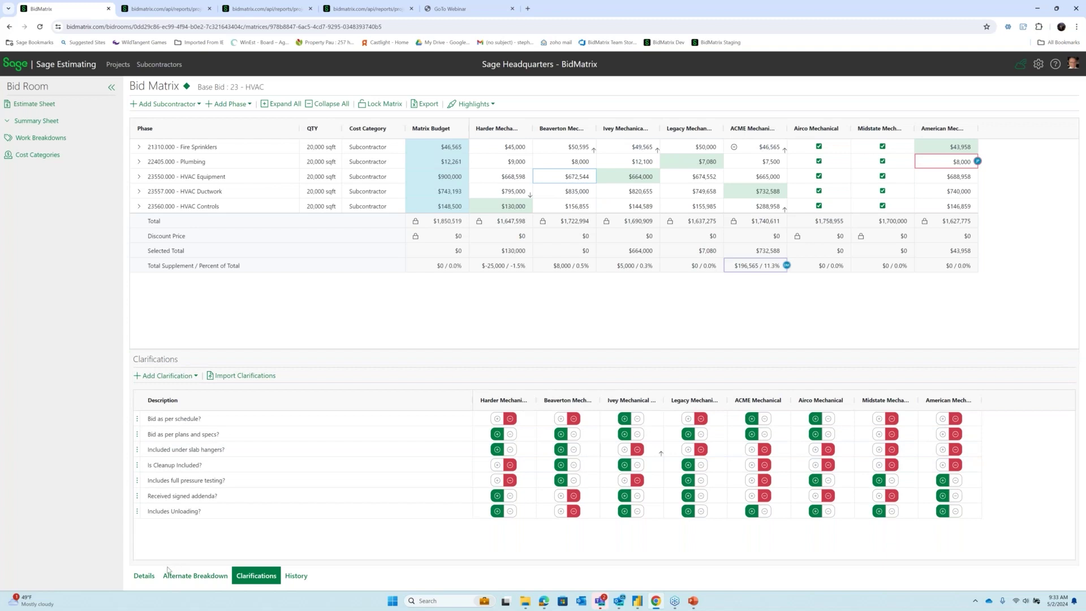
# Switch the lower panel to the Alternate Breakdown of Base Bid, Alt 1 and Alt 2 totals
pyautogui.click(180, 577)
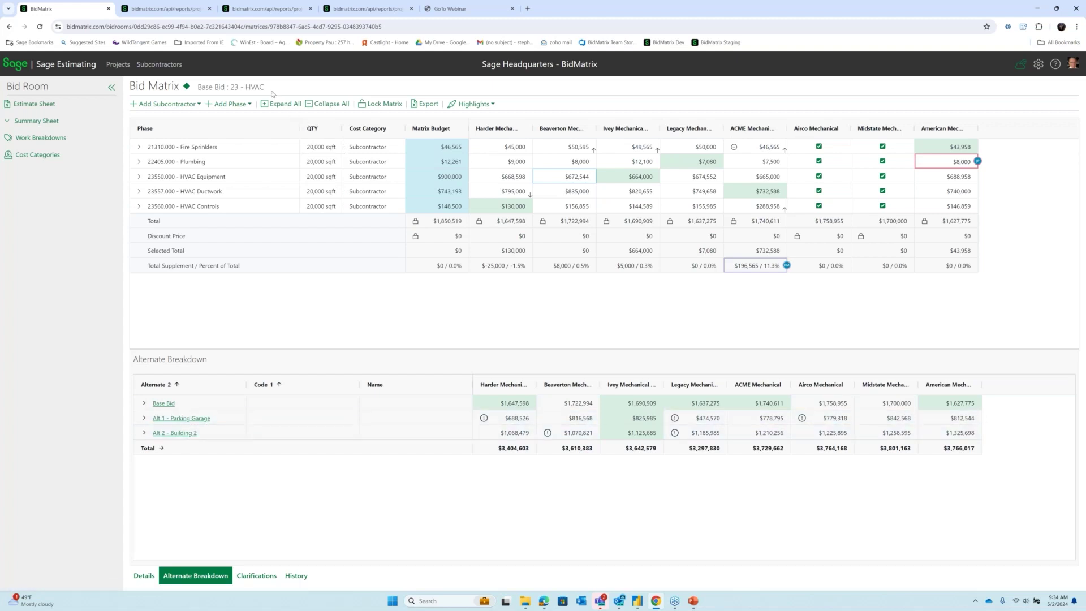
# Load the Alt 1 - Parking Garage matrix, then Alt 2 - Building 2, and toggle Alt 1's phase rows
pyautogui.click(187, 419)
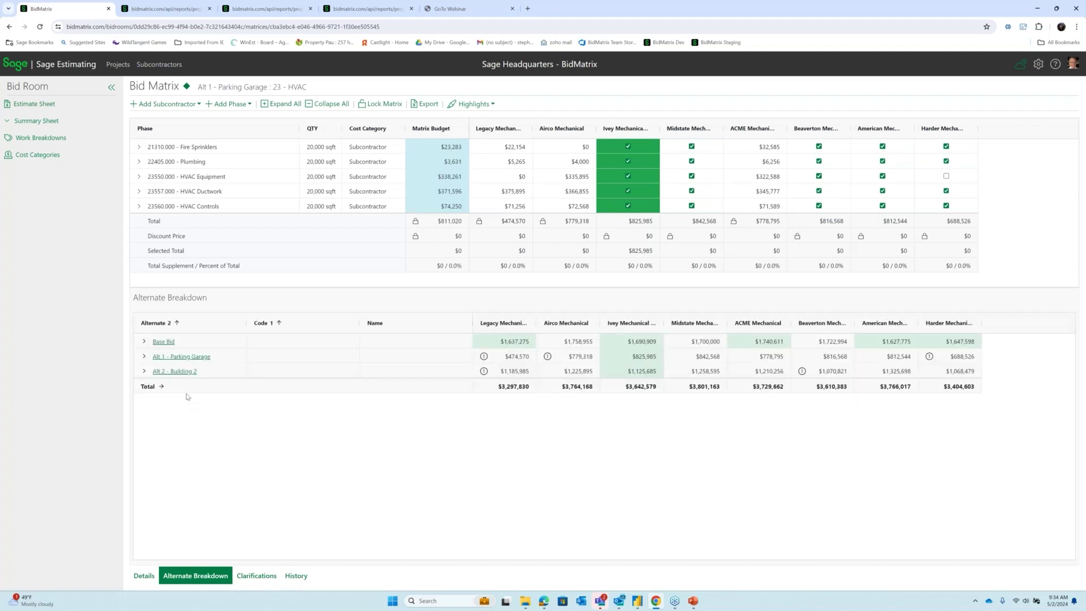
pyautogui.click(177, 372)
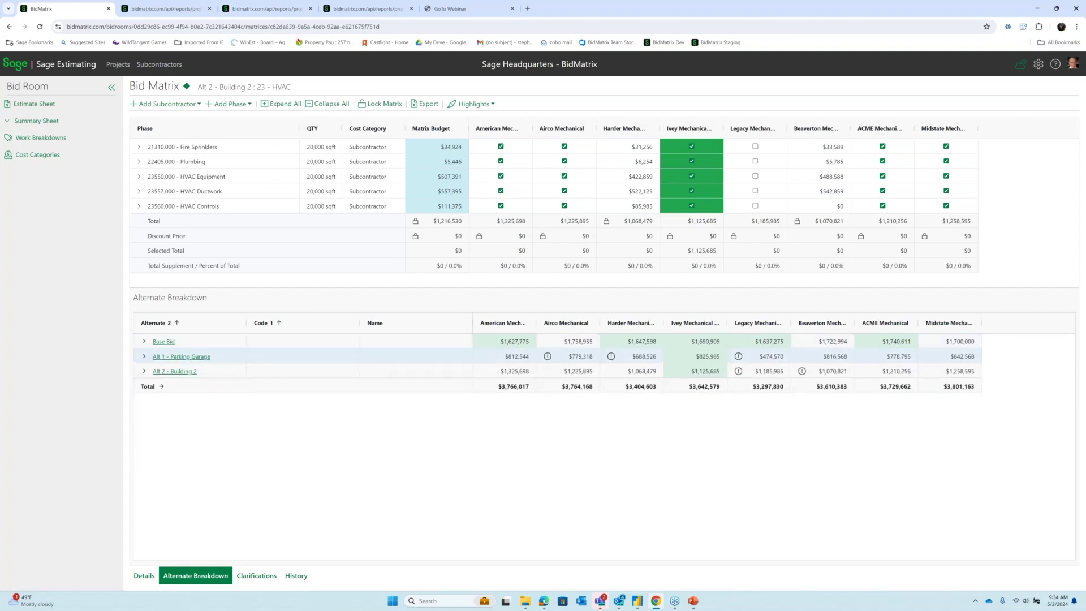
pyautogui.click(144, 360)
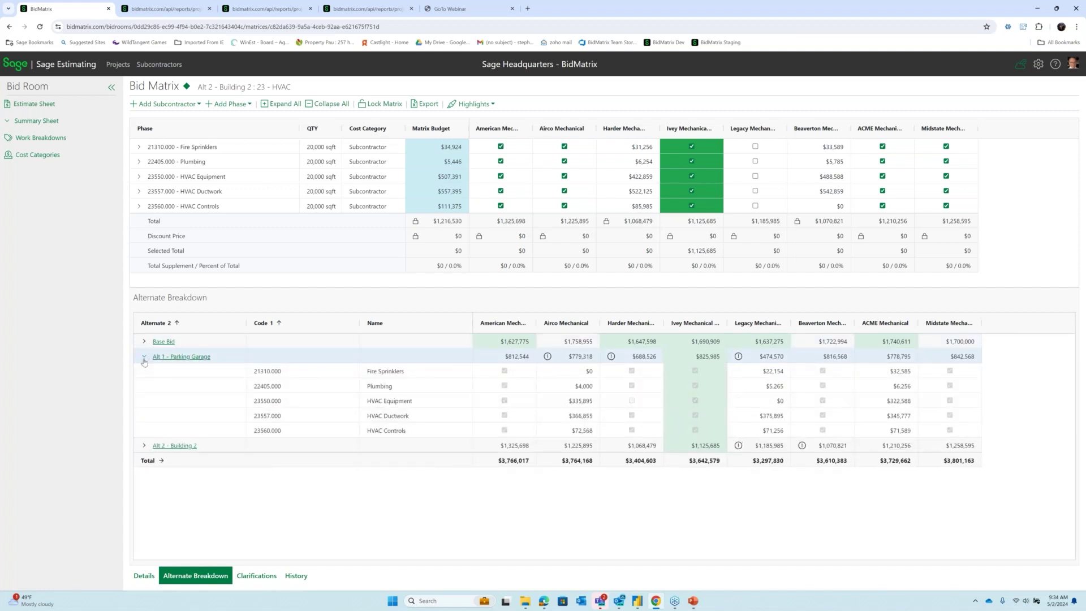
pyautogui.click(145, 360)
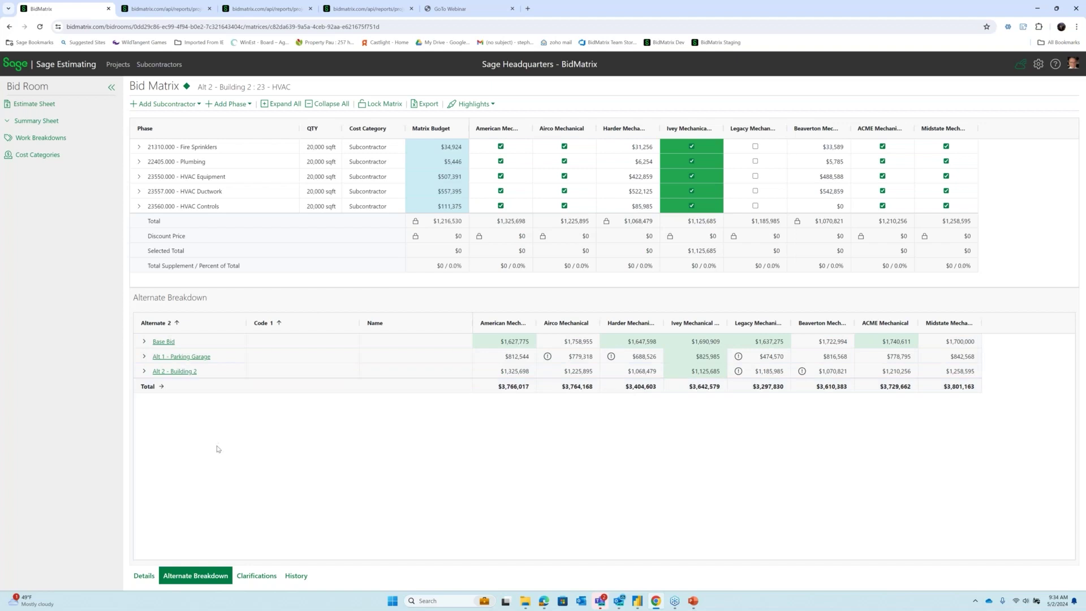
# Sort subcontractor columns ascending by alternate total and show the History panel's $6,254 Plumbing change
pyautogui.click(146, 390)
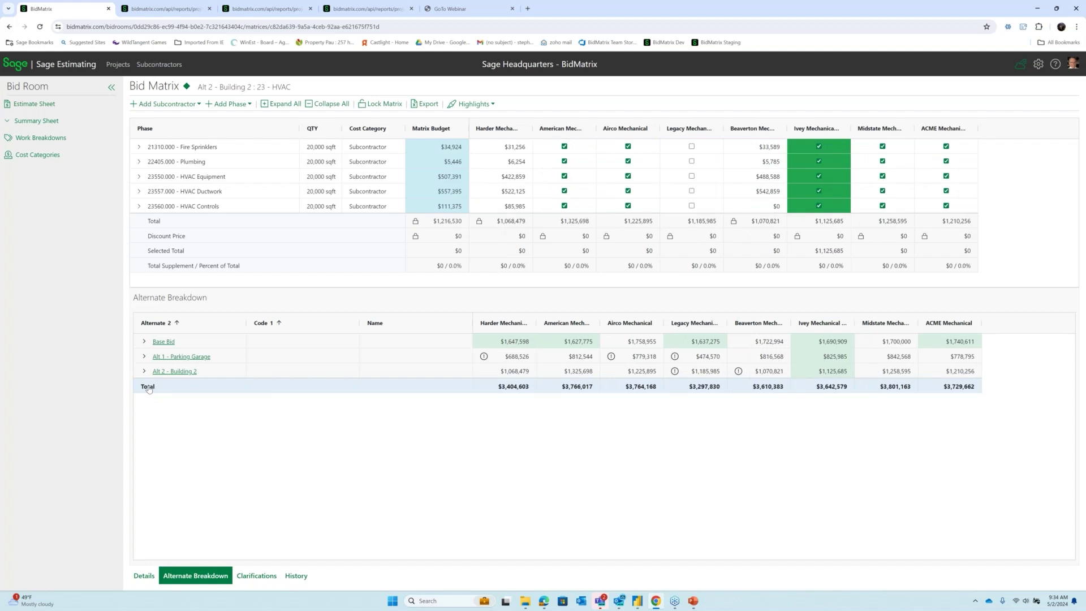
pyautogui.click(149, 388)
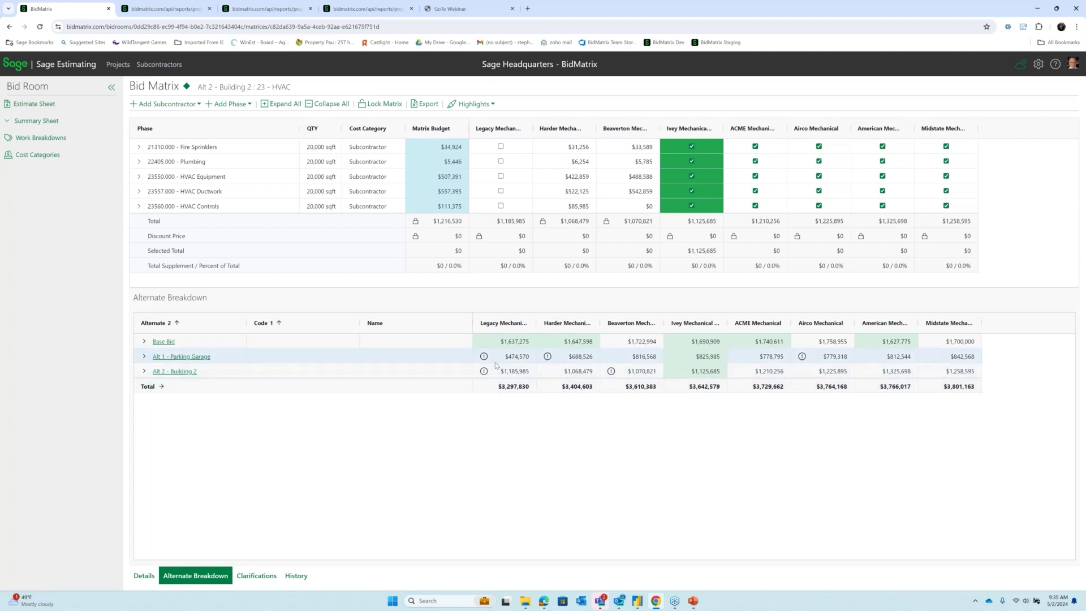
pyautogui.moveTo(484, 358)
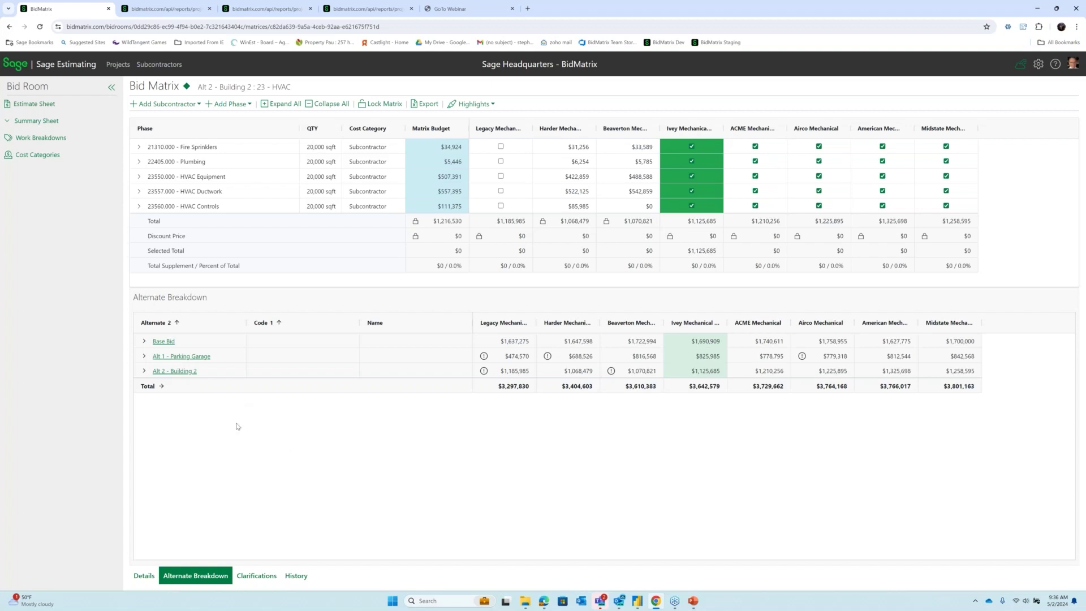
pyautogui.click(302, 577)
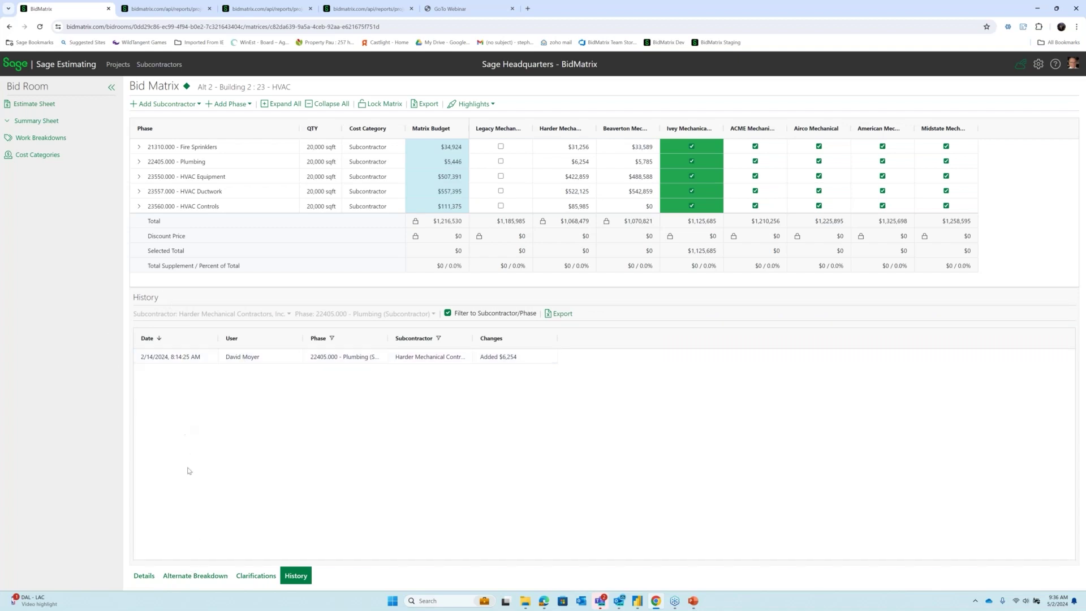
# Reload the Base Bid 23 - HVAC matrix from the Alternate Breakdown and view its change history
pyautogui.click(192, 576)
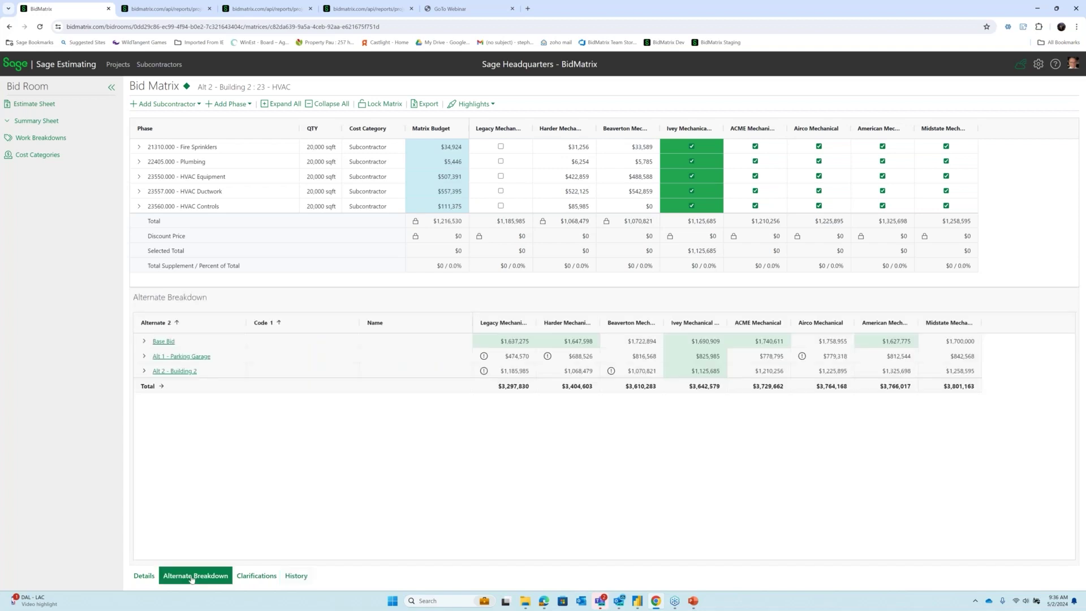
pyautogui.click(162, 341)
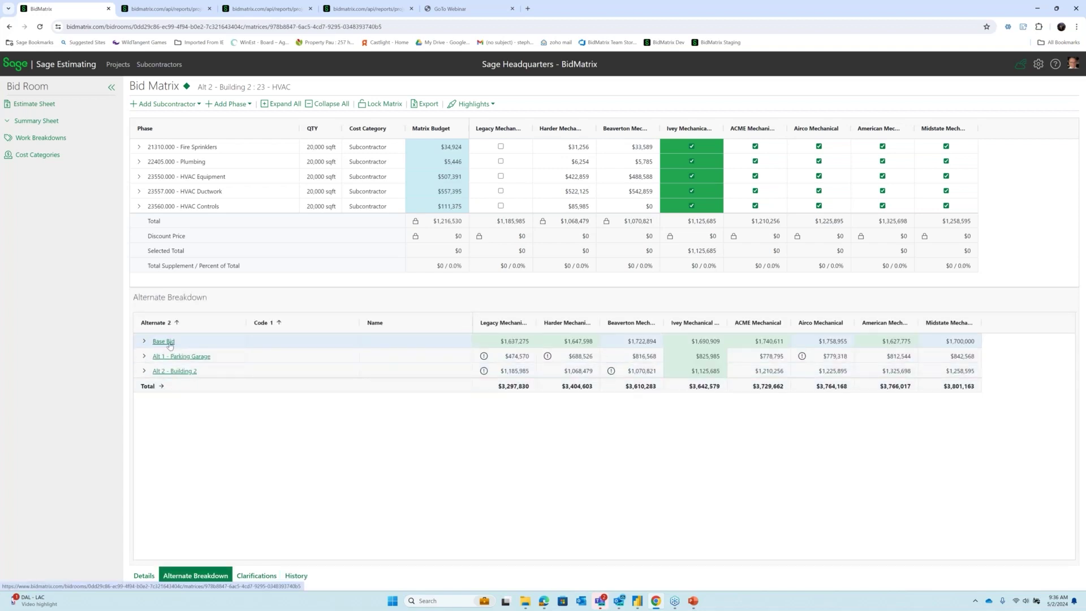
pyautogui.click(301, 580)
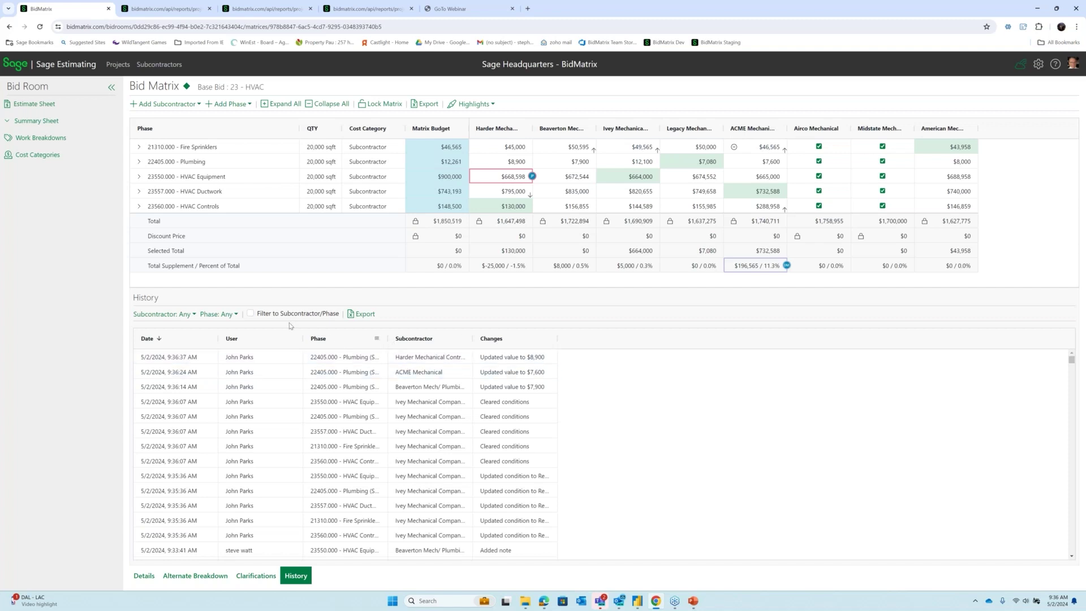
pyautogui.click(250, 315)
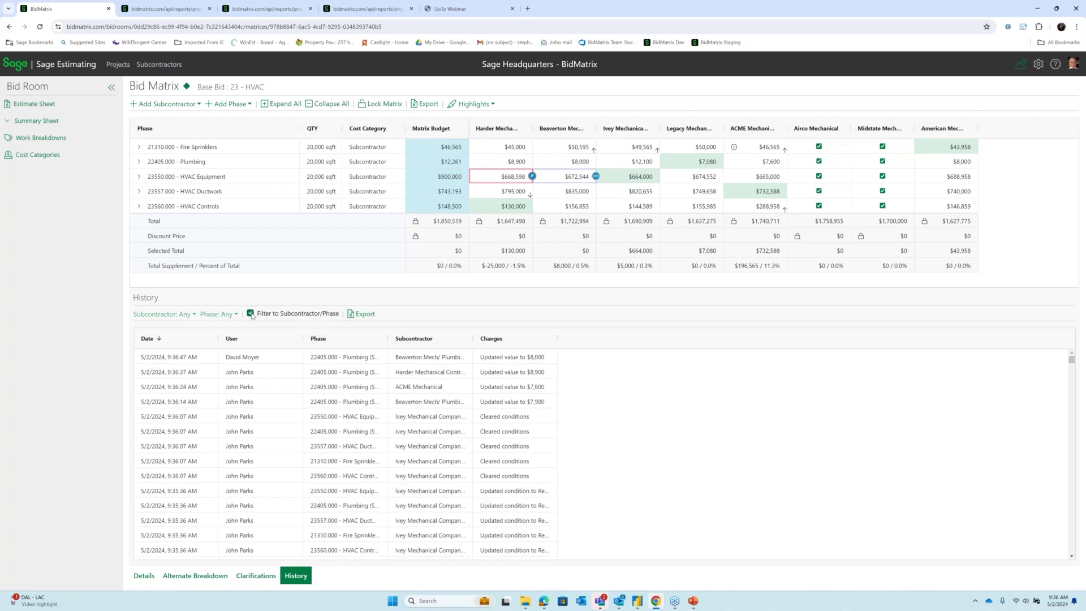
pyautogui.click(630, 146)
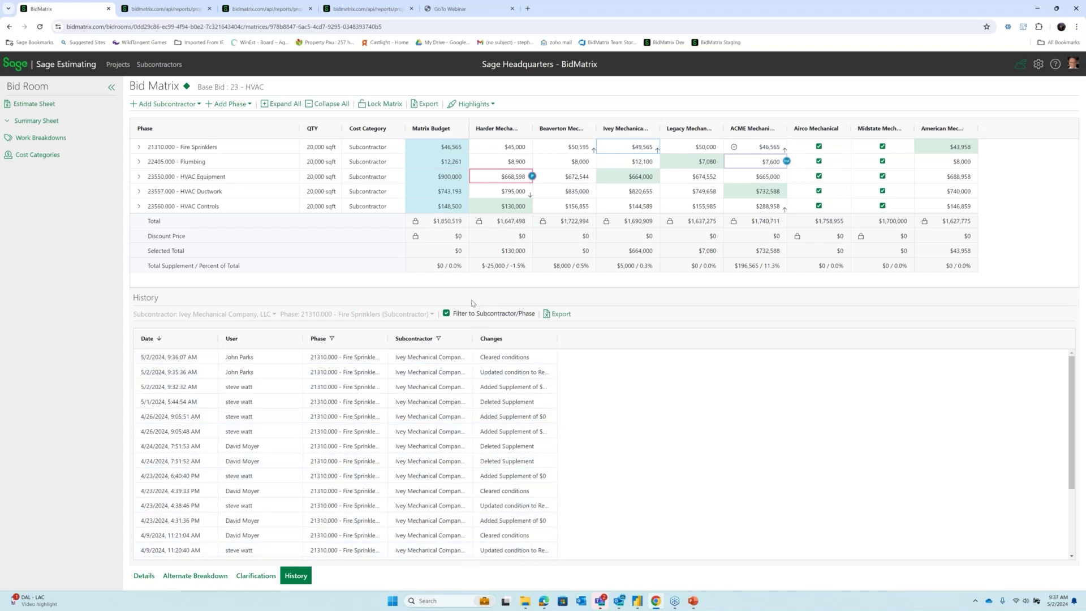
pyautogui.click(446, 314)
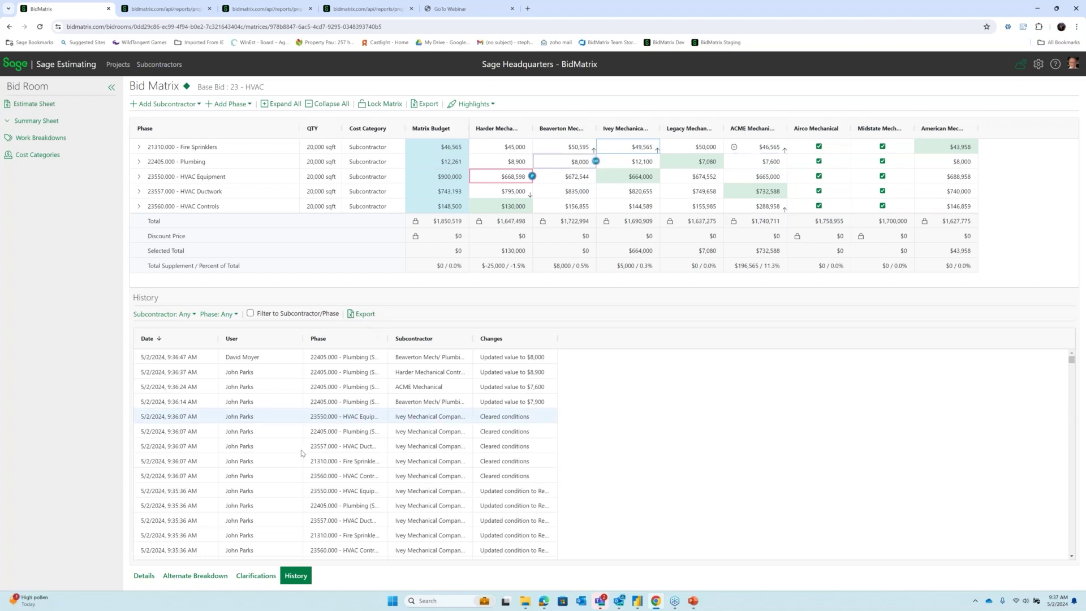
# Check the Details tab, then return to the Summary Sheet showing 23 - HVAC at $1,740,596
pyautogui.click(146, 574)
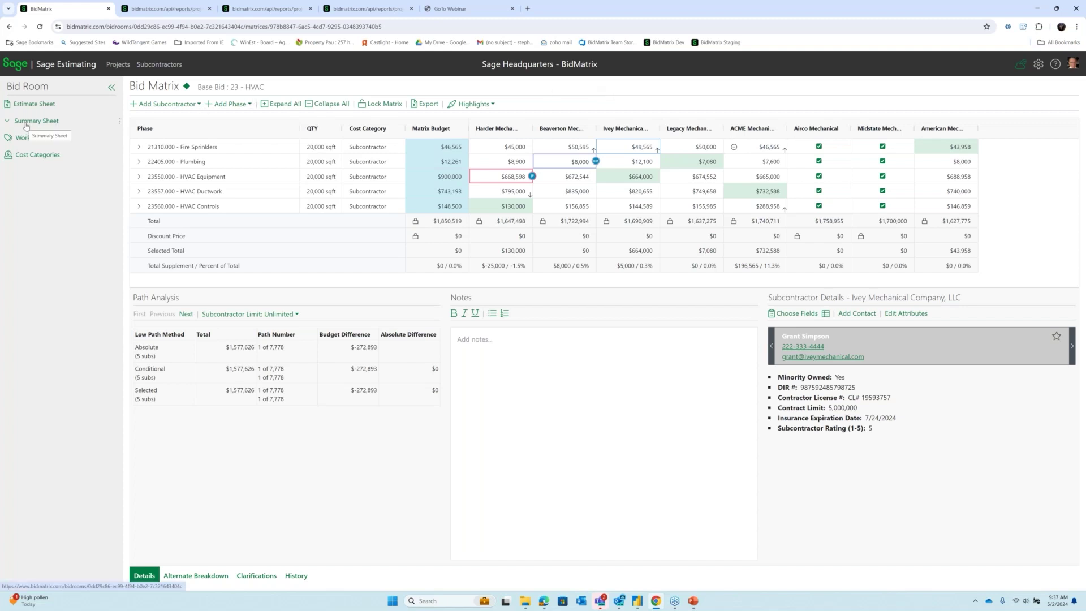
pyautogui.click(8, 124)
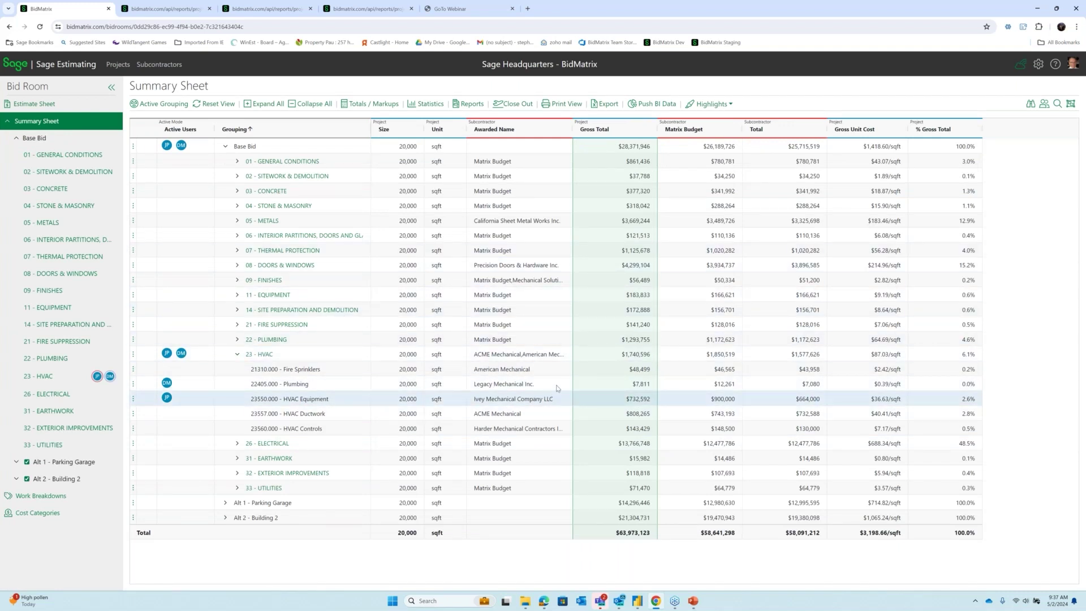
# Move the Matrix Budget and Subcontractor Total columns to the left of Gross Total
pyautogui.moveTo(683, 135); pyautogui.dragTo(594, 139)
pyautogui.moveTo(766, 132); pyautogui.dragTo(690, 141)
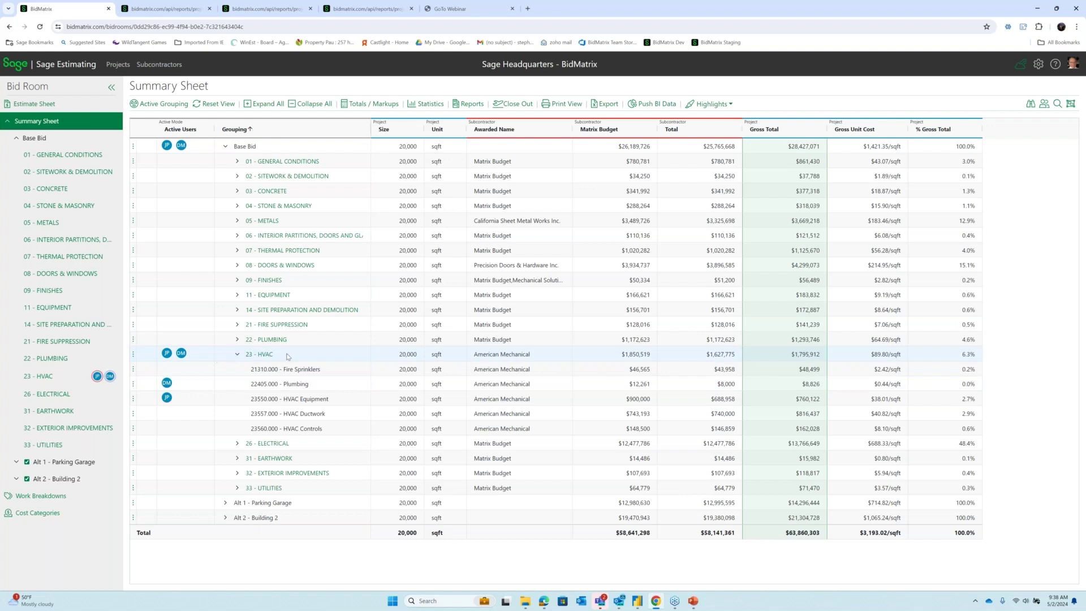
# Lock the 23 - HVAC division with its five phases, then confirm the lock via its menu
pyautogui.rightClick(313, 357)
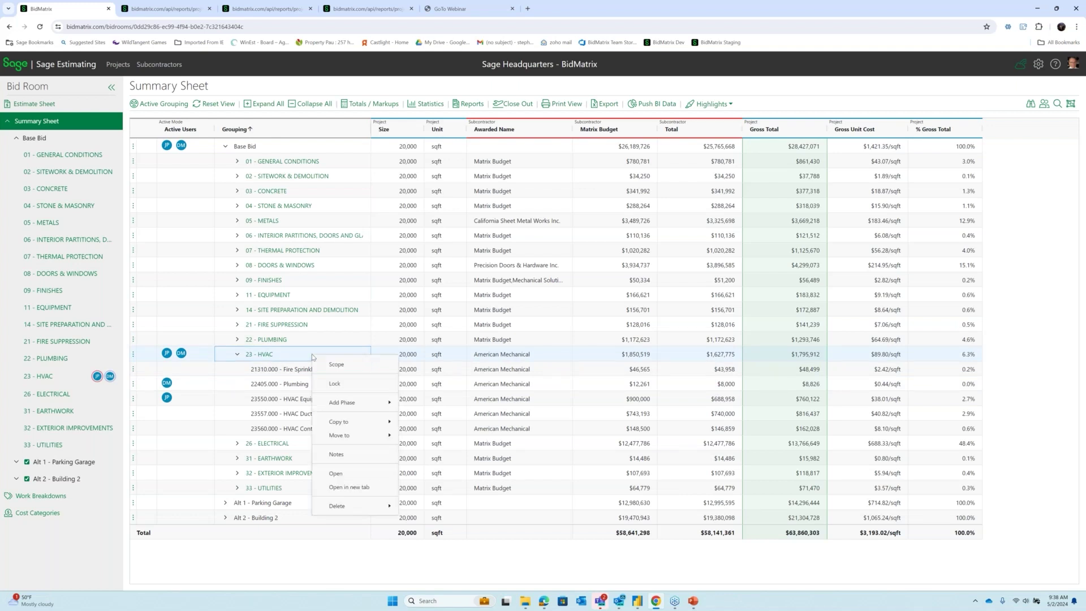
pyautogui.click(342, 388)
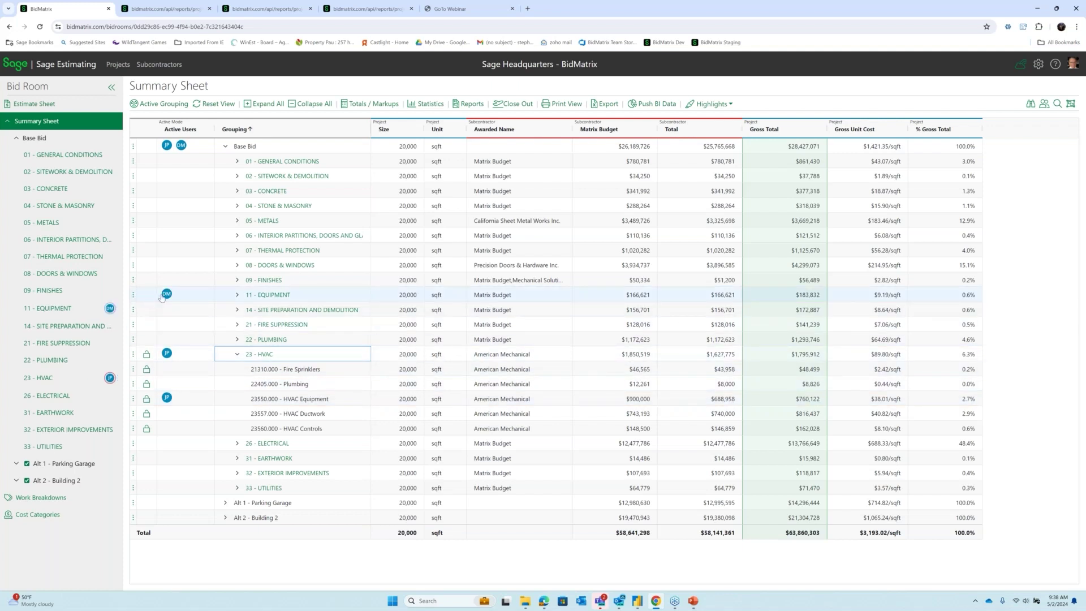
pyautogui.moveTo(165, 296)
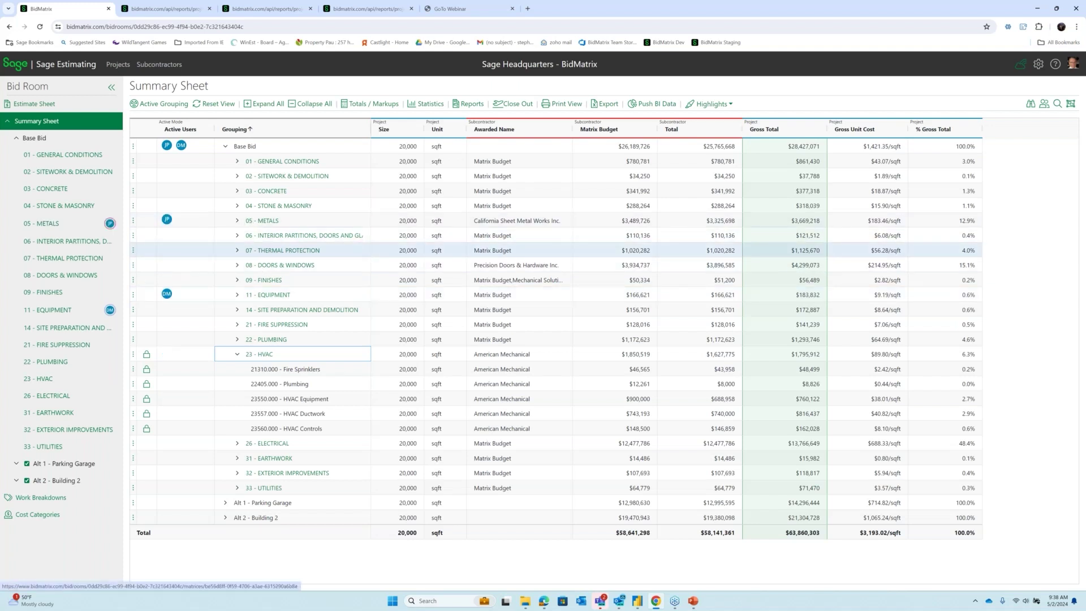
pyautogui.rightClick(302, 356)
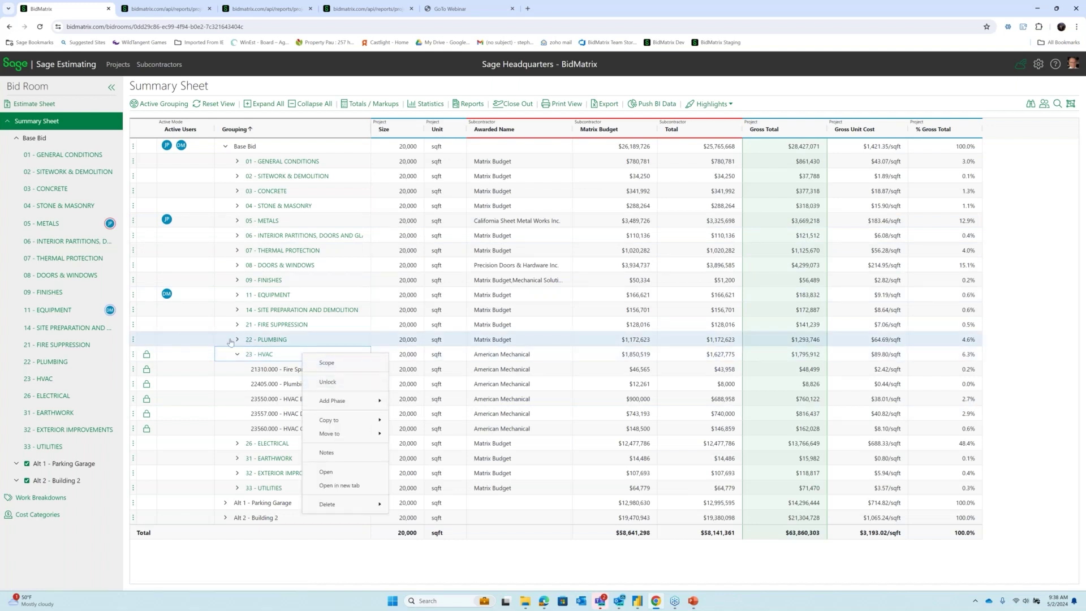
pyautogui.click(281, 354)
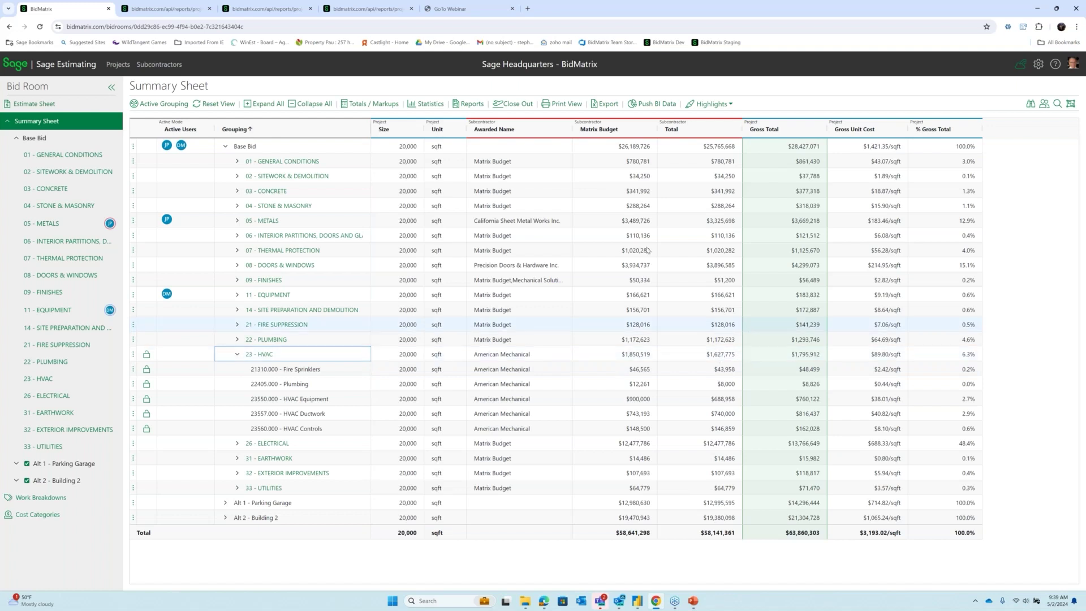
# Review the Overall Bid markups in Totals / Markups, then show the bid Statistics panel
pyautogui.click(377, 105)
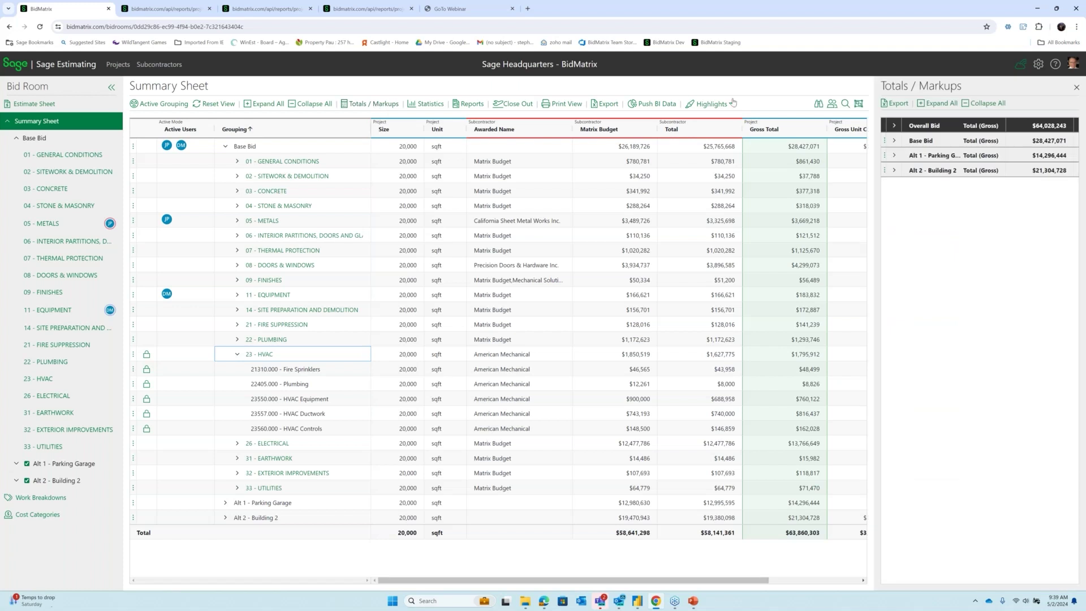
pyautogui.click(895, 128)
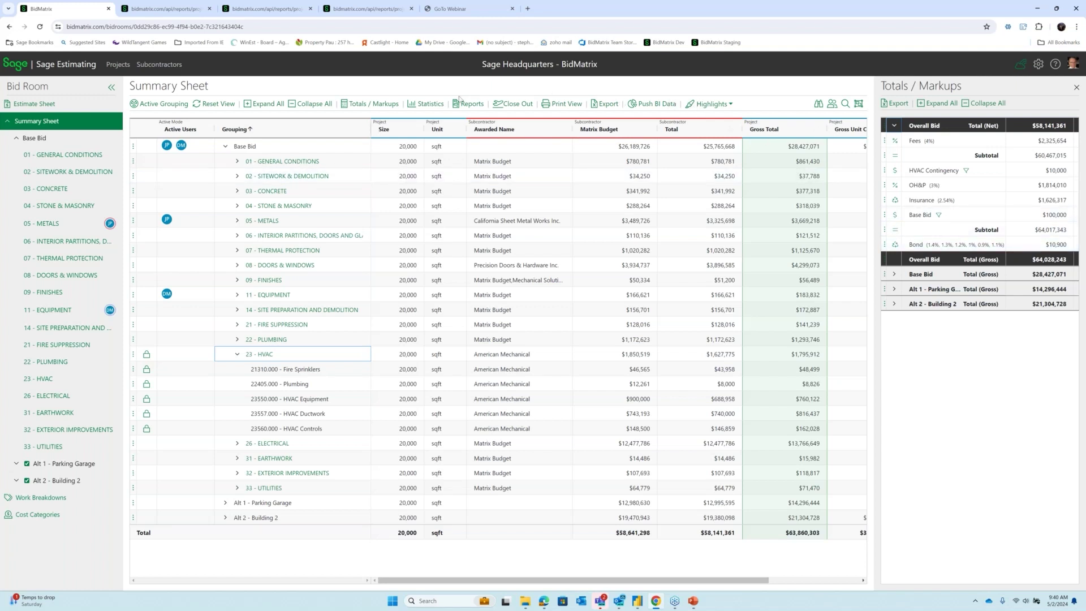
pyautogui.click(429, 105)
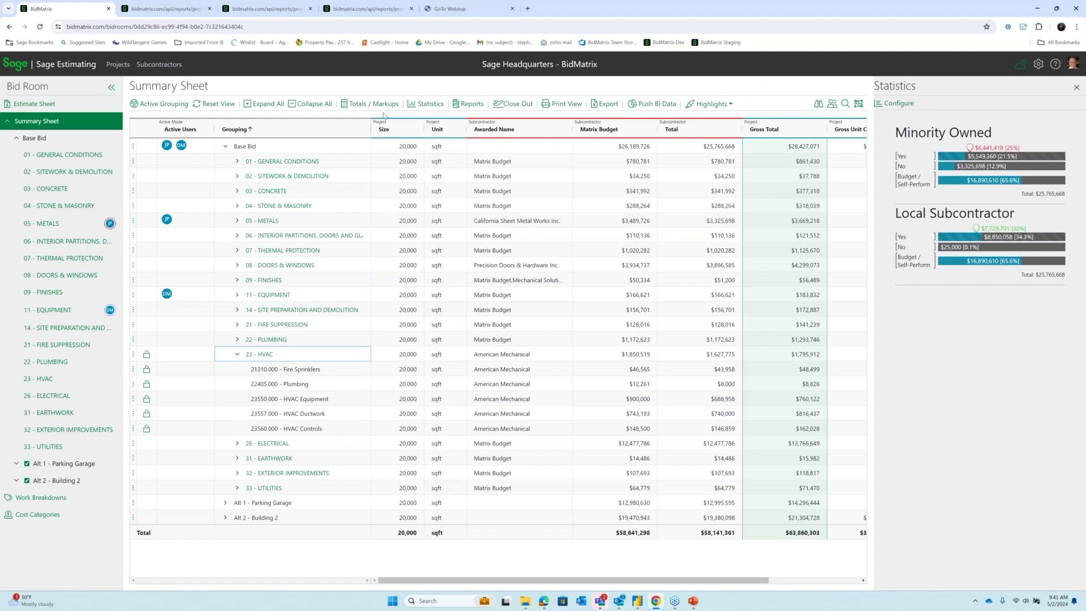
# Show the project report list, then view the Sage Headquarters Budget vs Bid report with phase over/under amounts
pyautogui.click(472, 105)
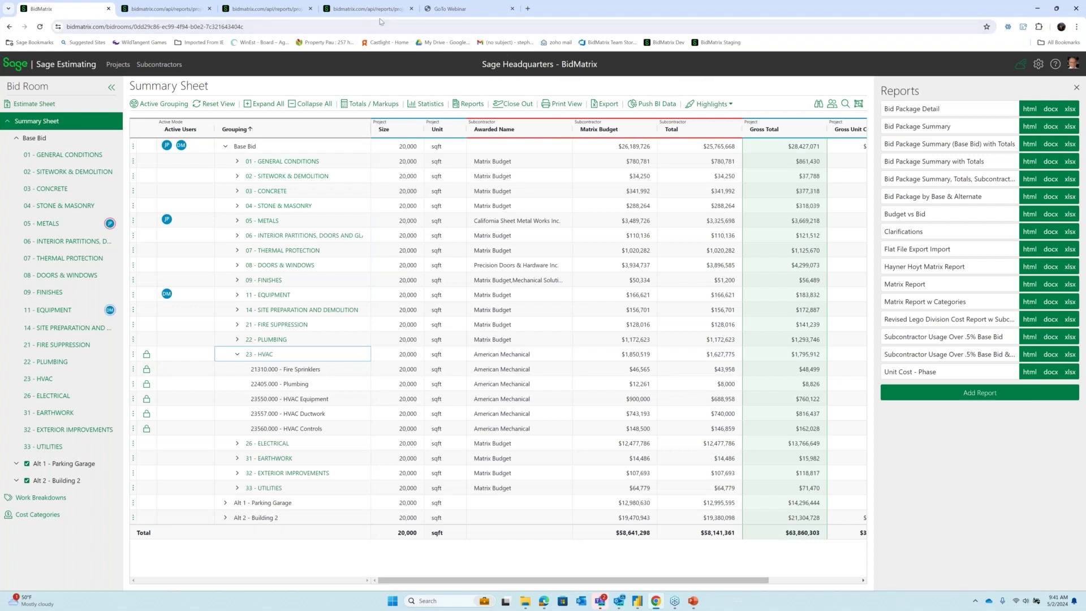
pyautogui.click(263, 9)
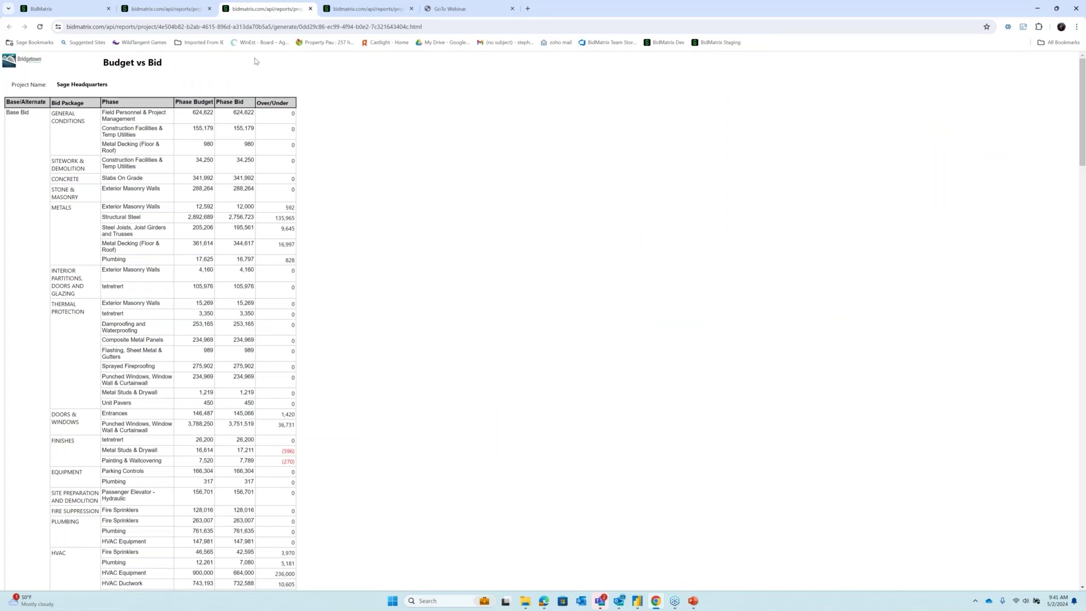
# Review the Matrix Report, then go back to the Sage Headquarters Summary Sheet
pyautogui.click(184, 11)
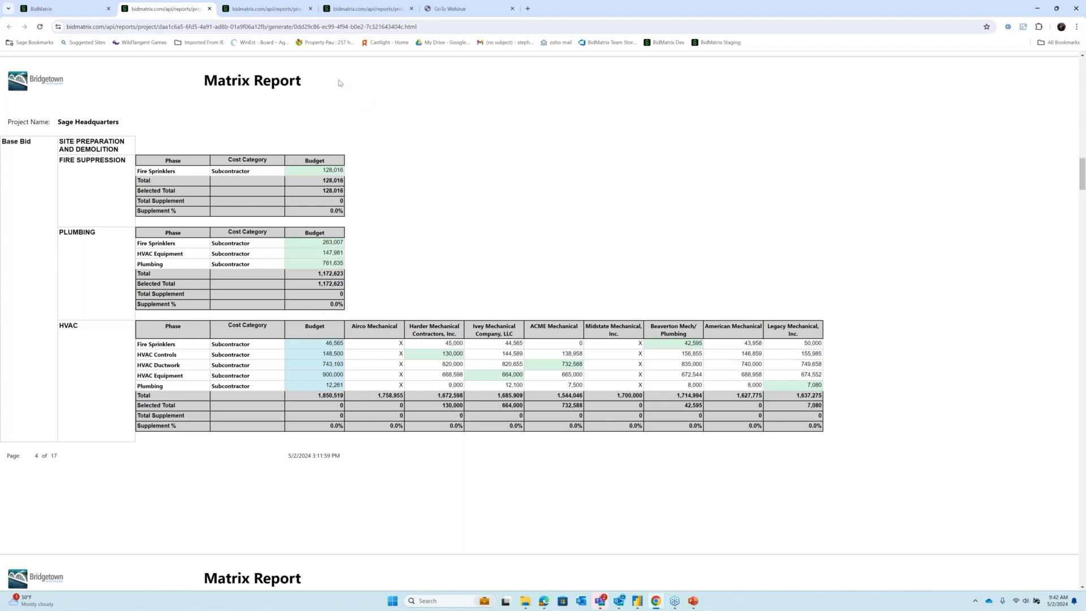
pyautogui.click(60, 6)
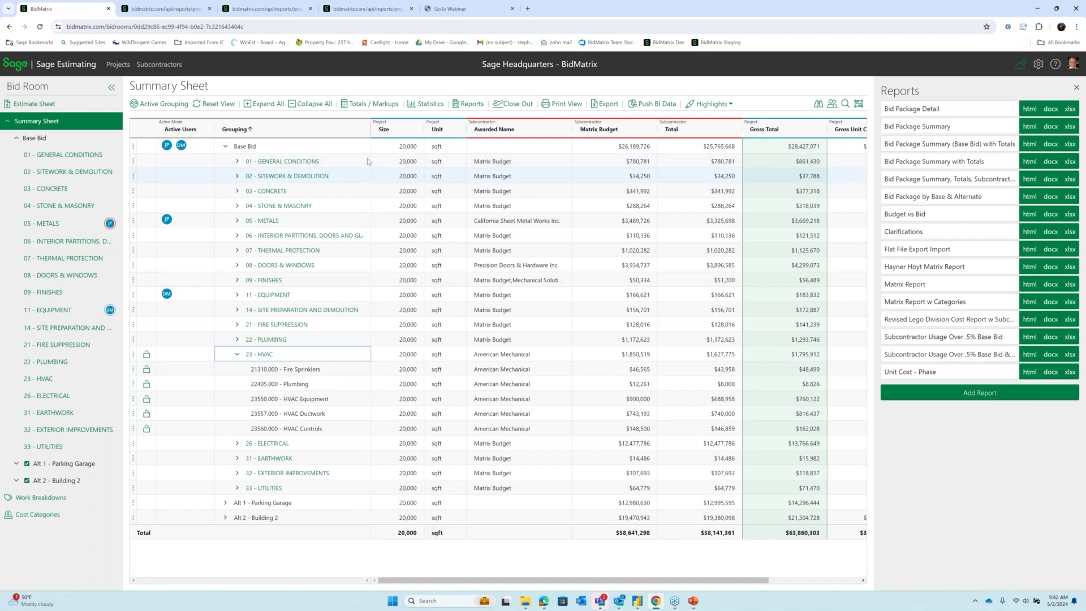
# View Sage Headquarters project details: Corporate segment, Midwest region, 15,000 sqft, included in Power BI
pyautogui.click(118, 65)
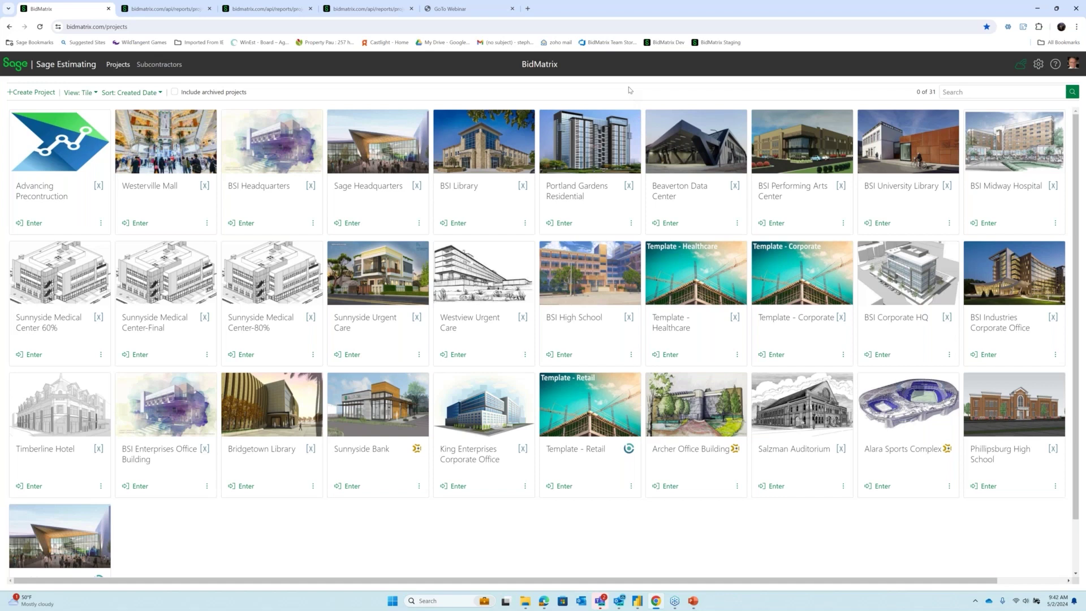
pyautogui.click(389, 204)
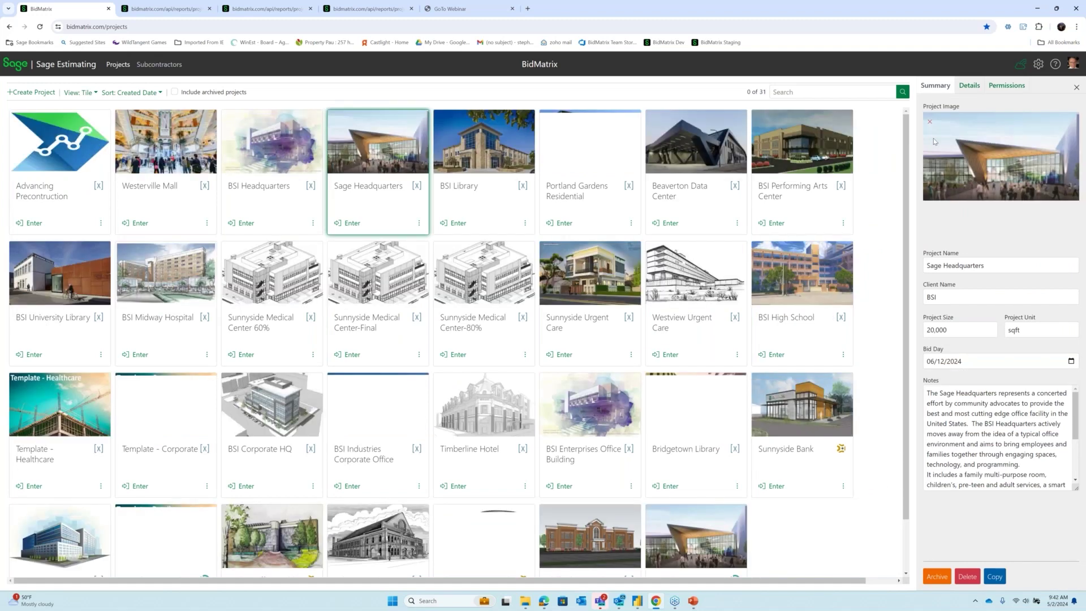
pyautogui.click(969, 85)
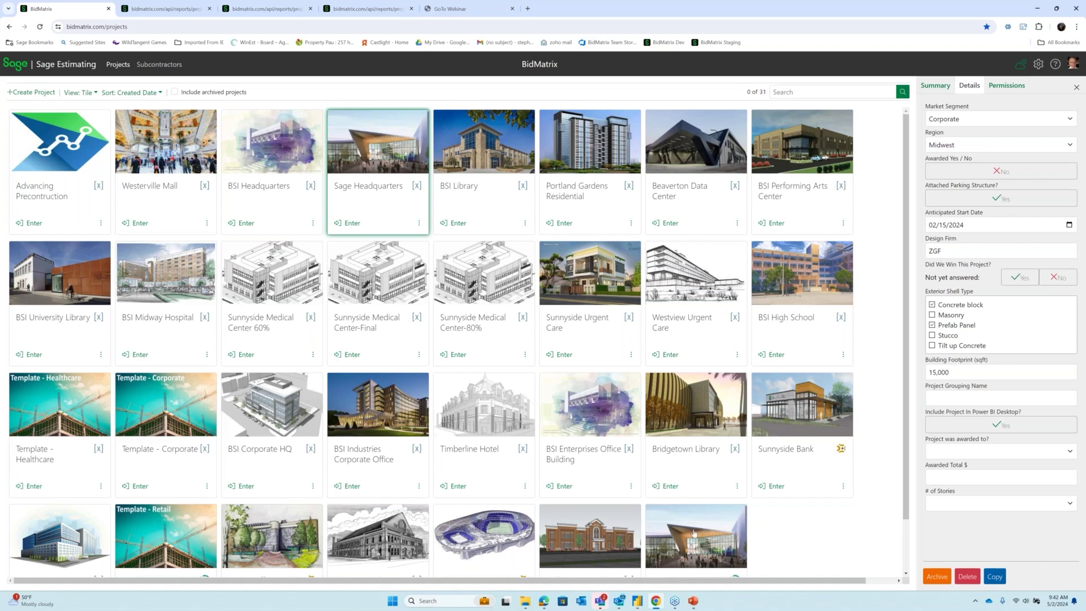
pyautogui.moveTo(636, 605)
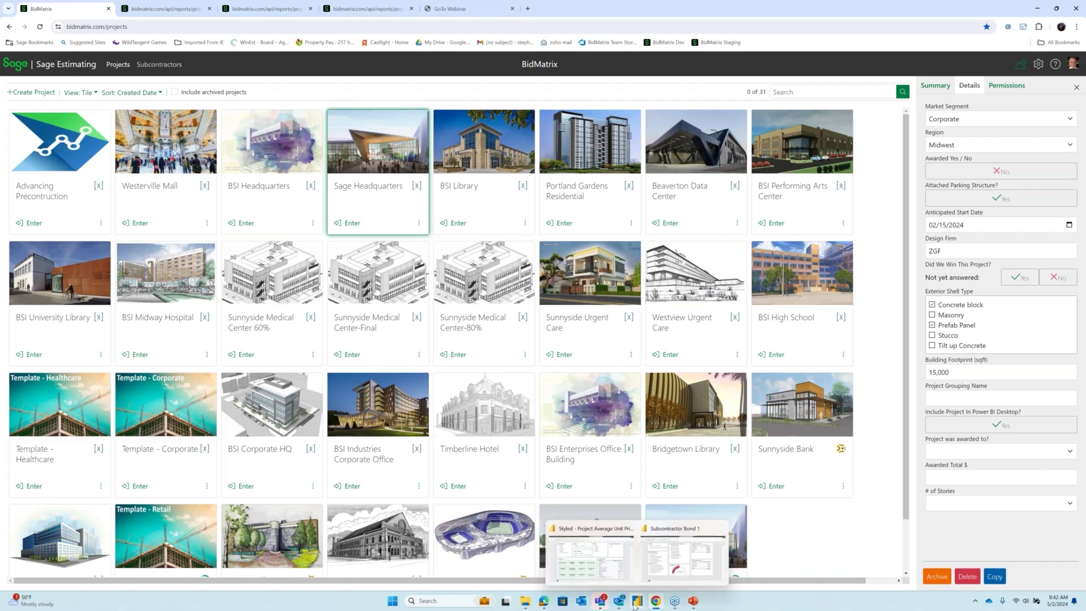
# Filter the Project Average Unit Price report to Corporate and try the Bid Day and Project Size sliders
pyautogui.click(609, 557)
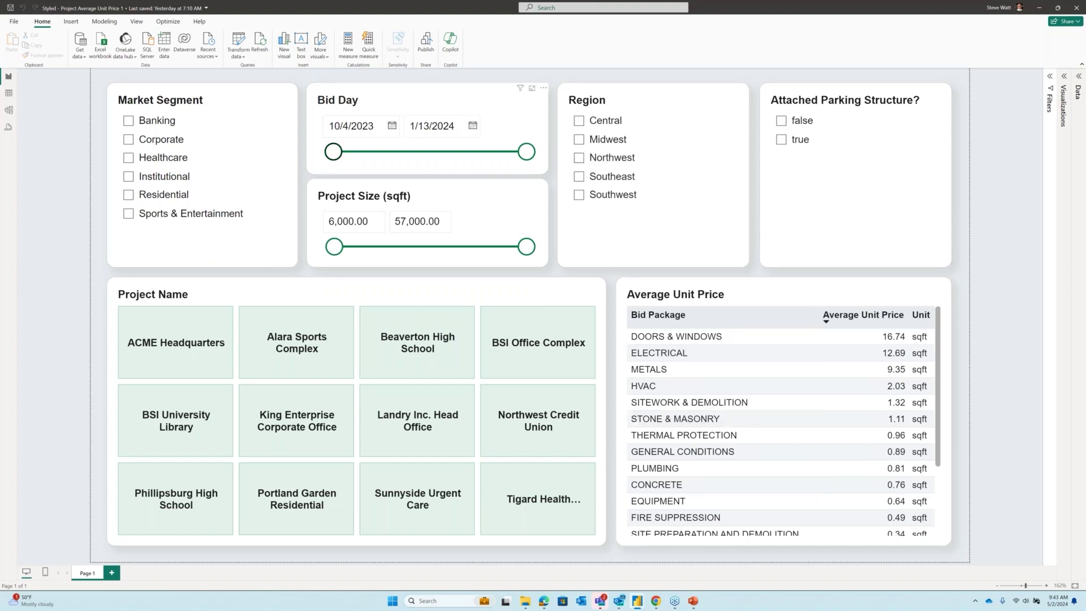
pyautogui.click(157, 150)
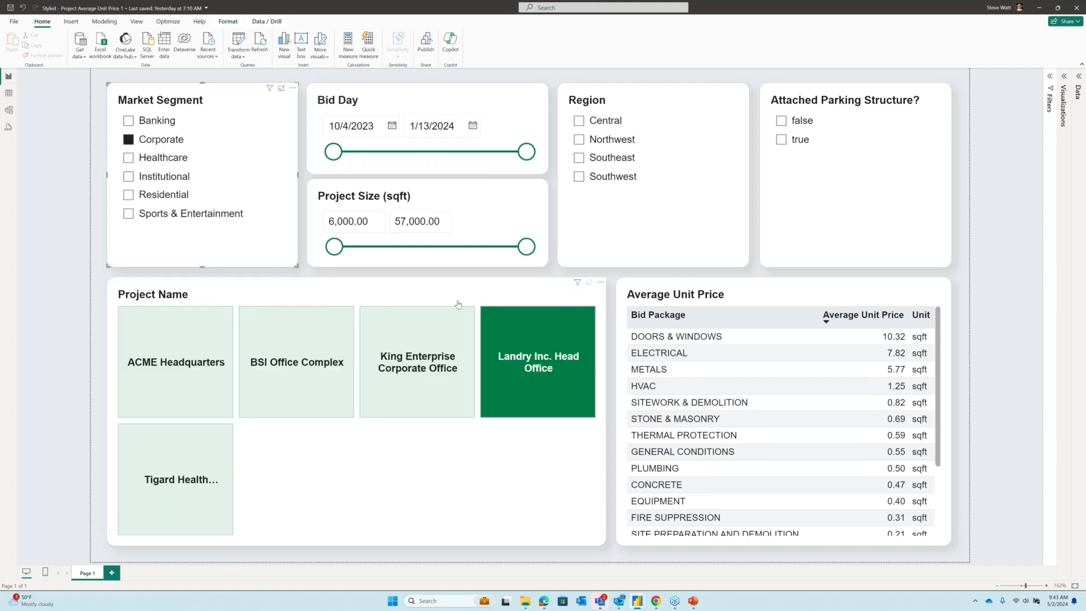
pyautogui.moveTo(334, 155)
pyautogui.mouseDown()
pyautogui.moveTo(371, 151)
pyautogui.moveTo(315, 152)
pyautogui.mouseUp()
pyautogui.click(312, 157)
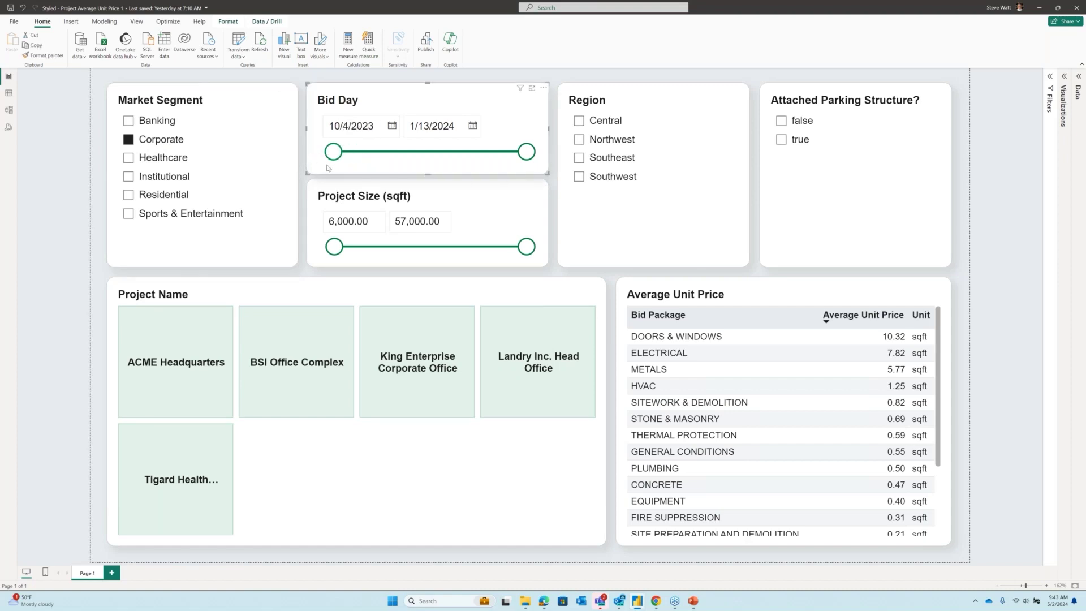
pyautogui.click(423, 218)
pyautogui.moveTo(334, 247)
pyautogui.mouseDown()
pyautogui.moveTo(381, 247)
pyautogui.moveTo(332, 247)
pyautogui.mouseUp()
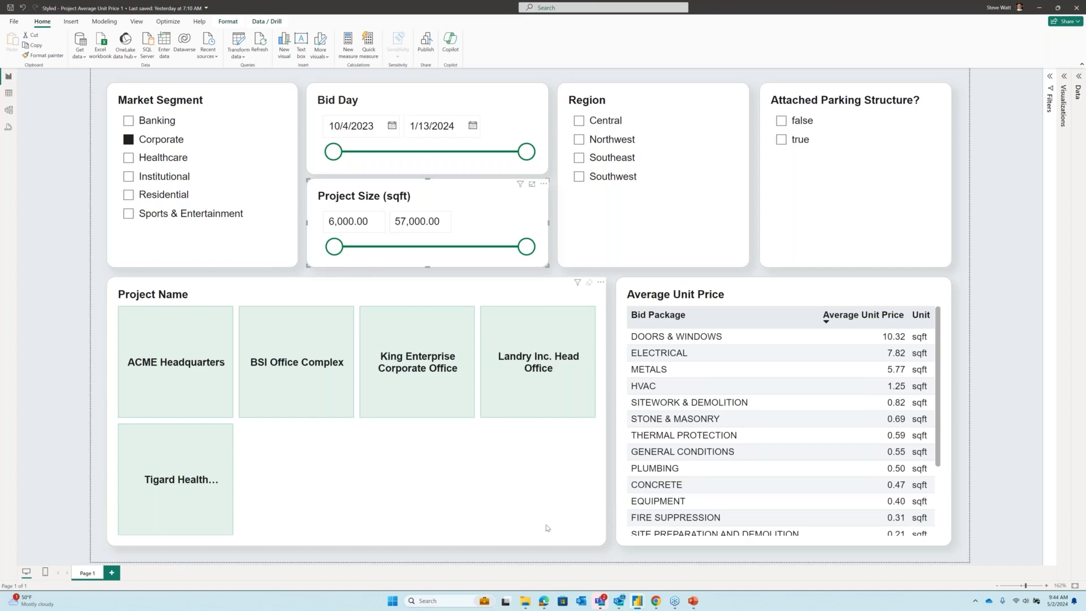
# Show the Subcontractor Bond 1 report for Charter Mechanical, dismiss Reminders, then return to BidMatrix Projects
pyautogui.moveTo(640, 606)
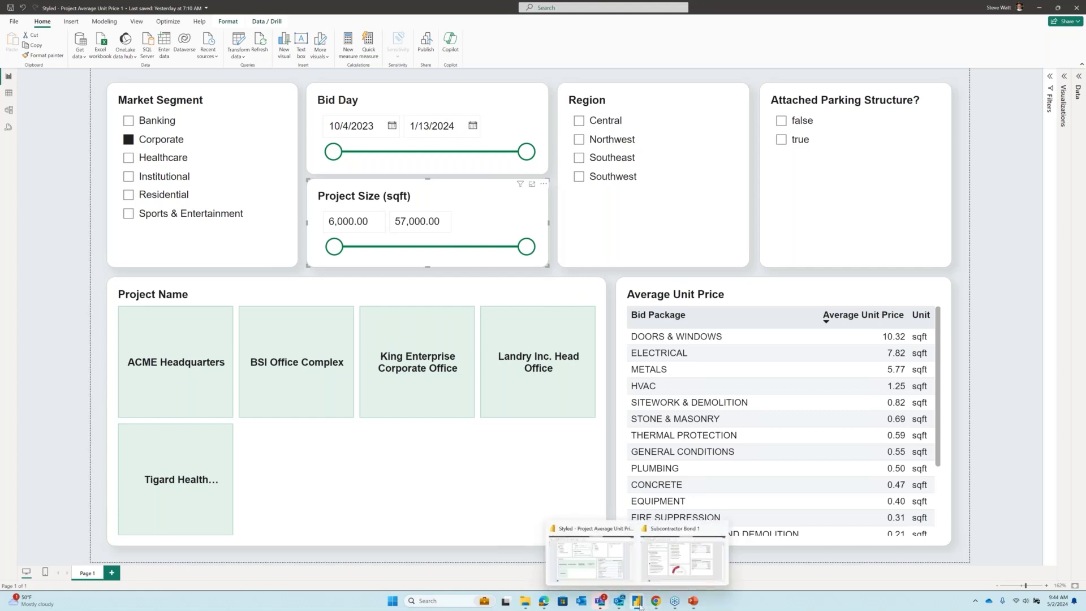
pyautogui.click(675, 566)
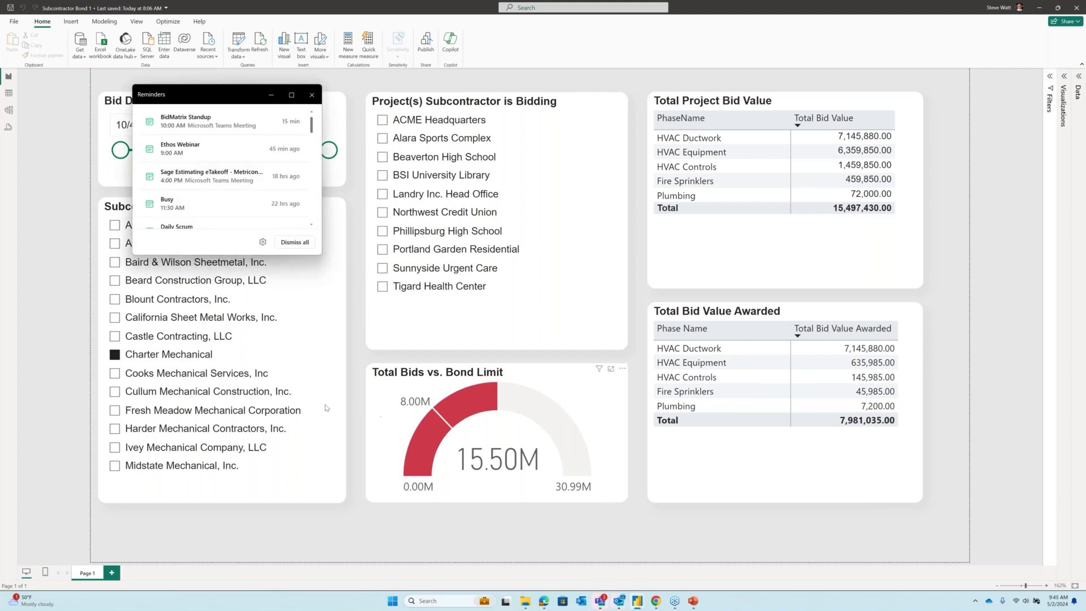
pyautogui.moveTo(251, 110)
pyautogui.click(312, 95)
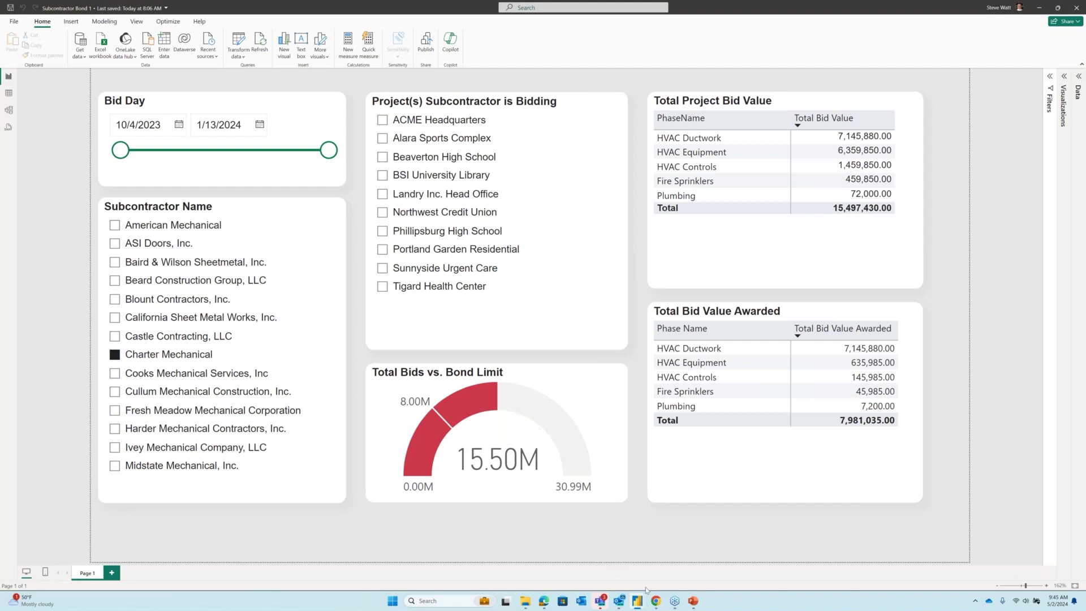
pyautogui.moveTo(659, 604)
pyautogui.click(656, 601)
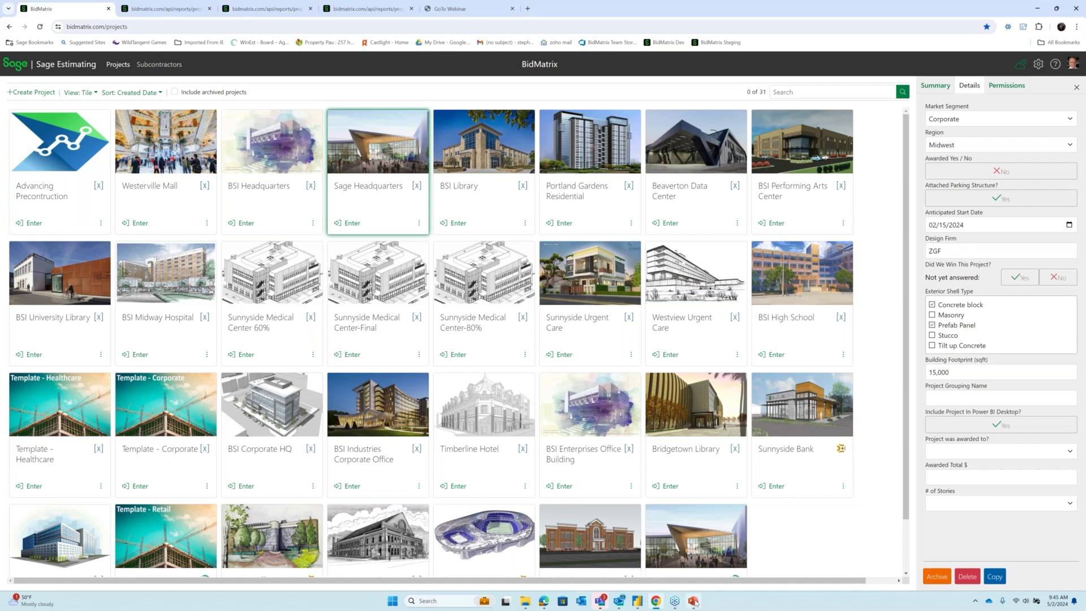
# Present slide 13, the BidMatrix benefits slide, as a full-screen PowerPoint slide show
pyautogui.moveTo(696, 602)
pyautogui.click(697, 558)
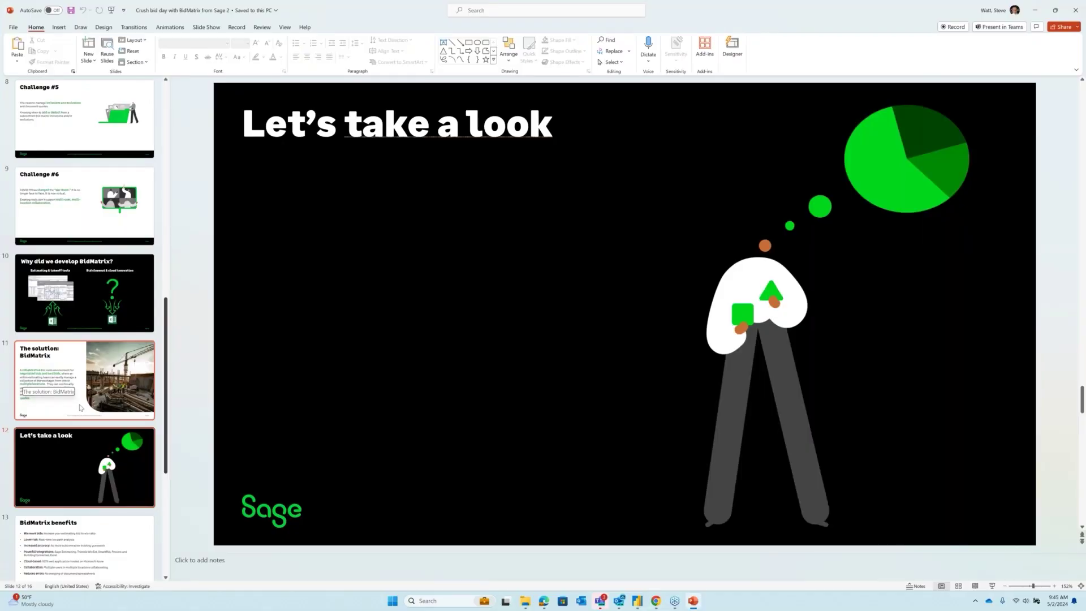
pyautogui.click(93, 544)
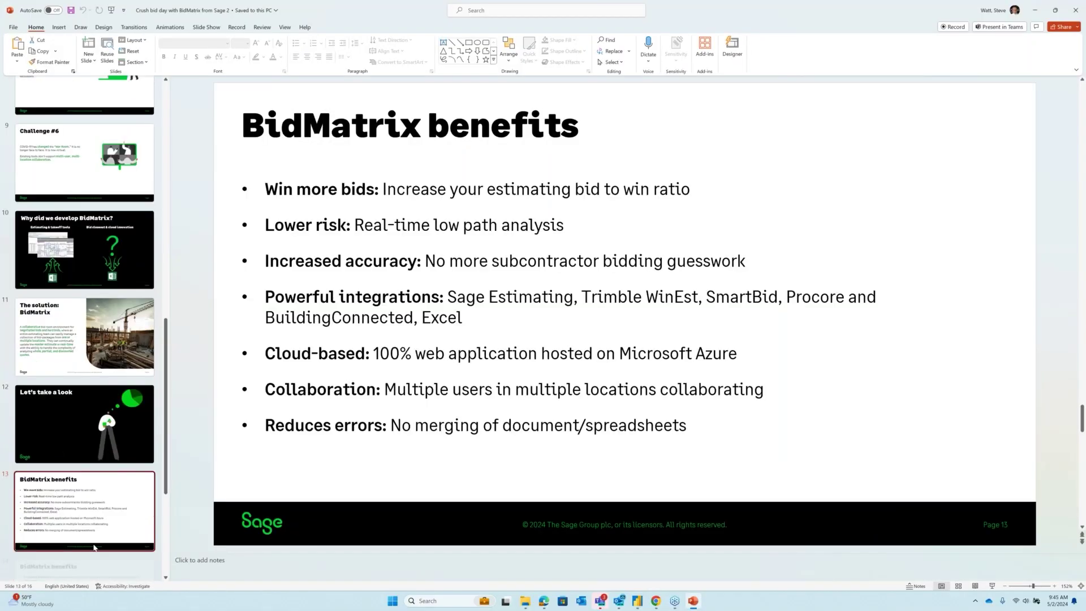
pyautogui.click(992, 586)
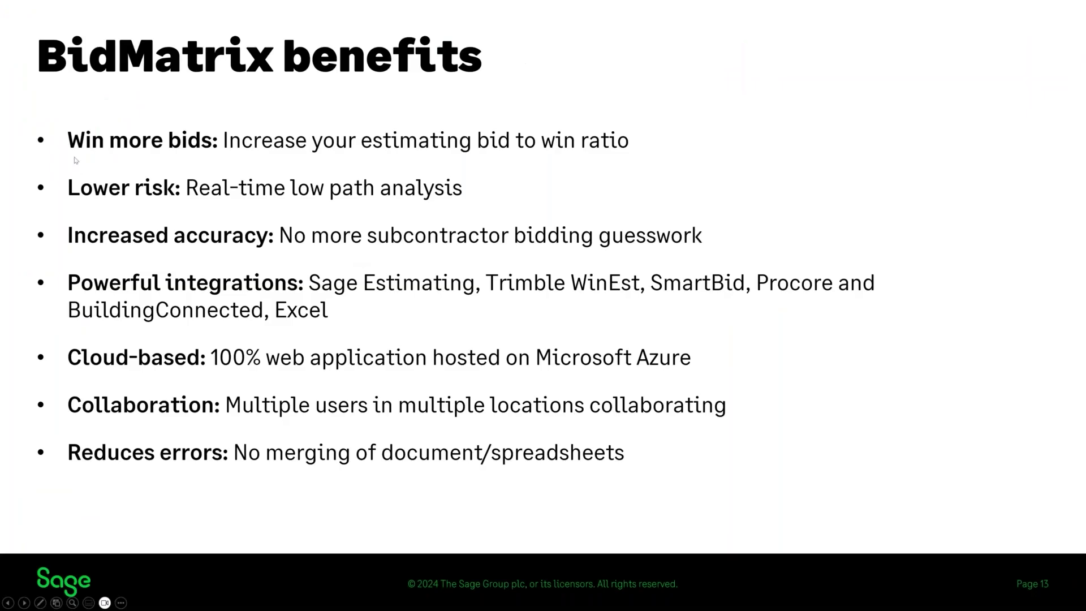